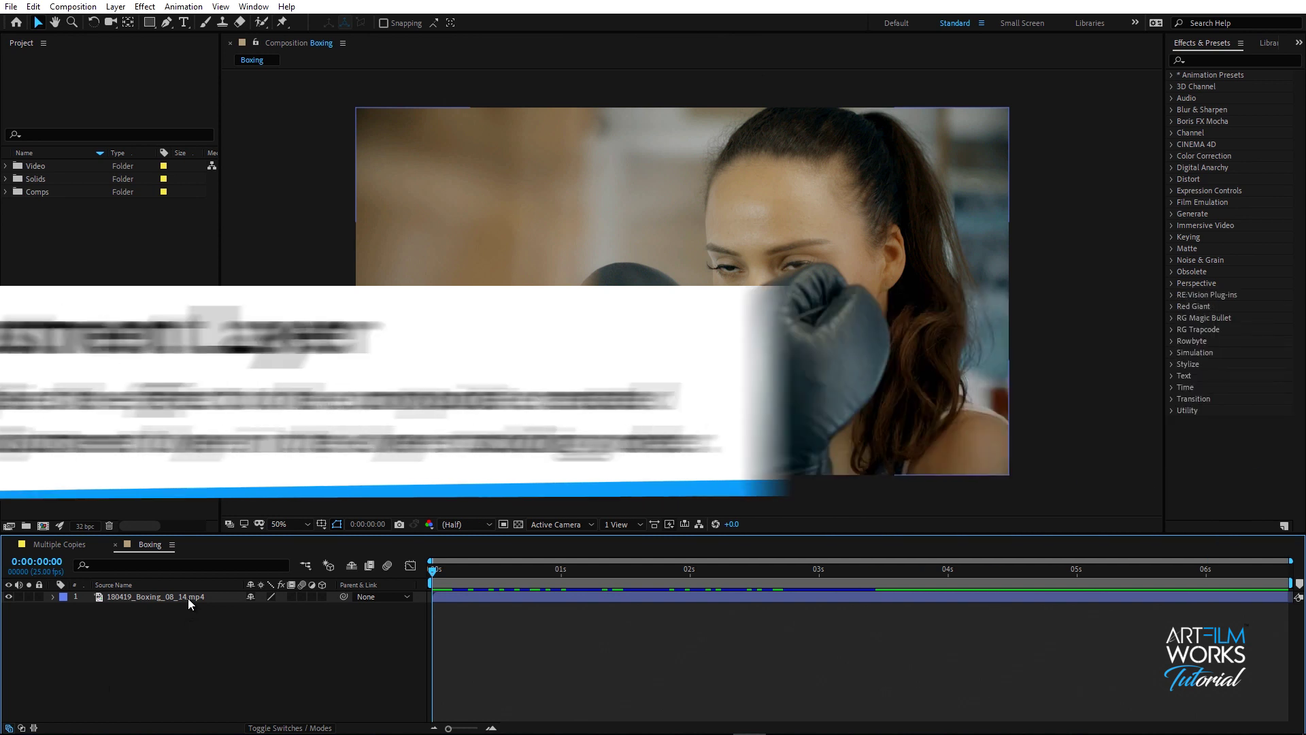
Add a new adjustment layer above the boxing clip and select Adjustment Layer 5
click(188, 598)
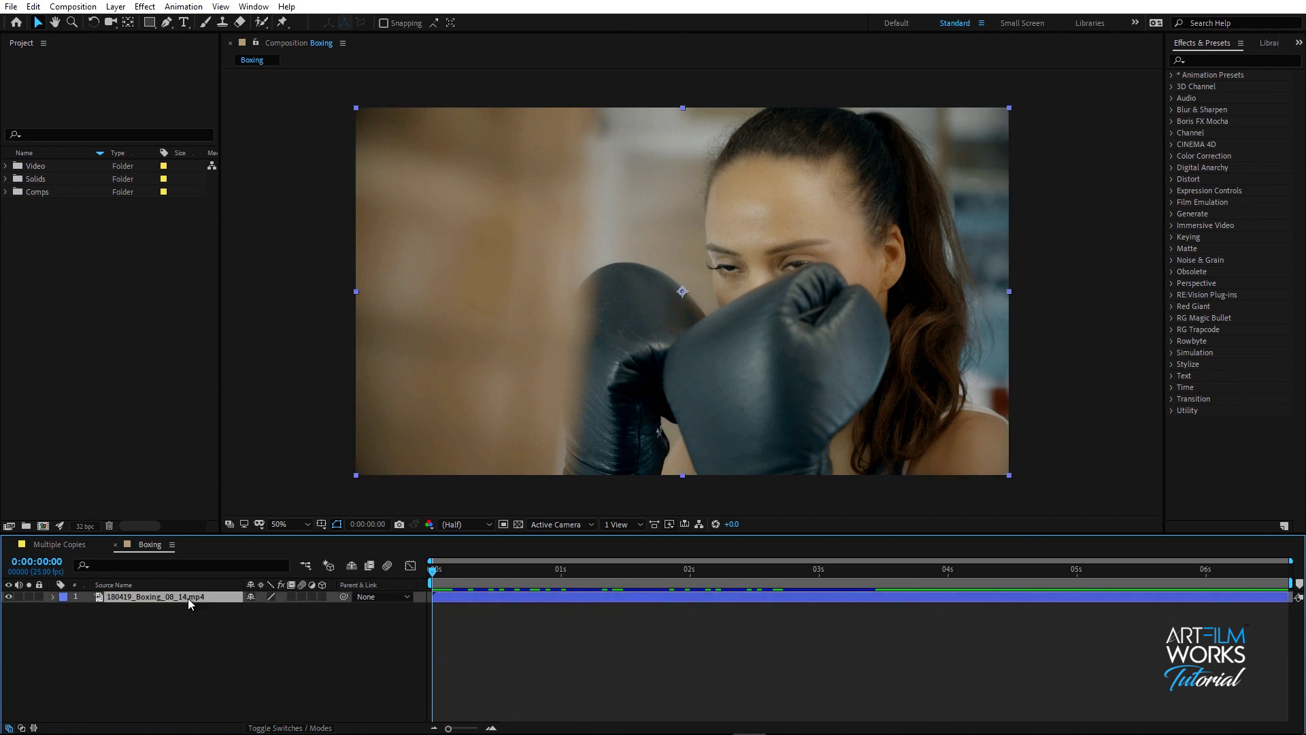
click(116, 6)
mouse_move(136, 22)
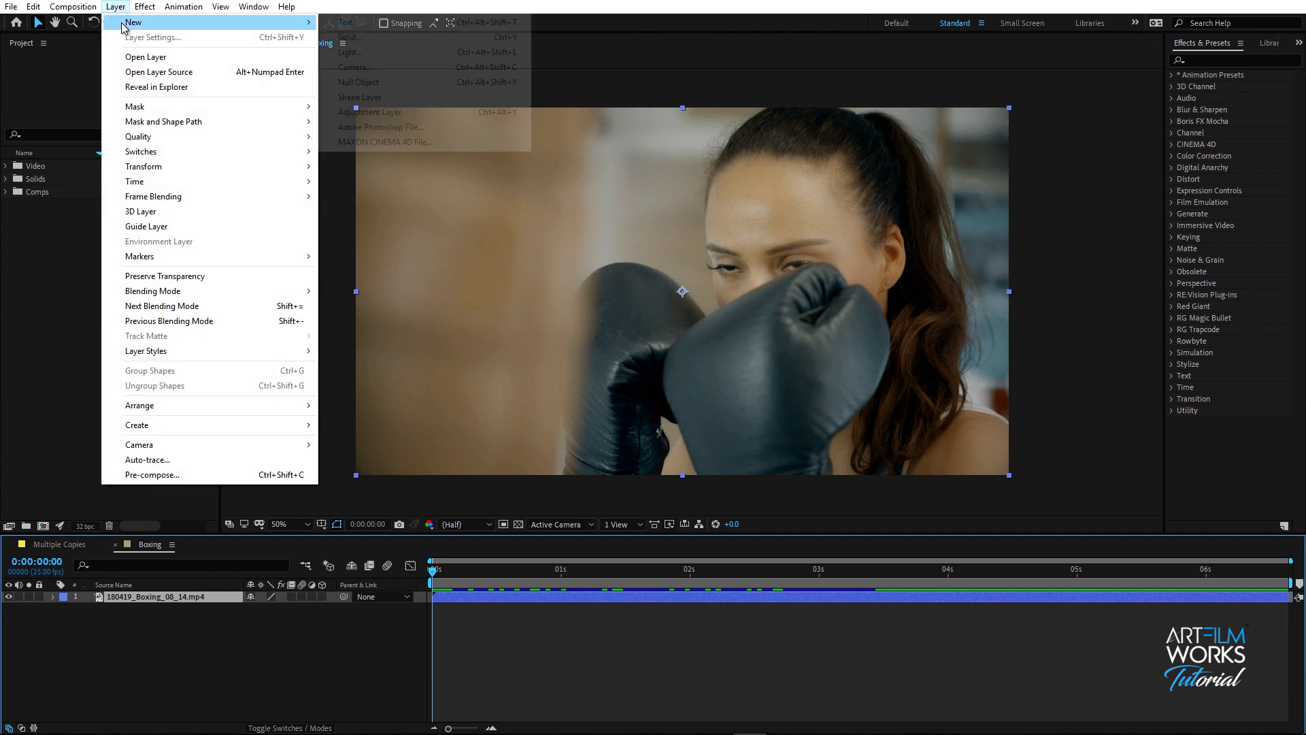
click(378, 114)
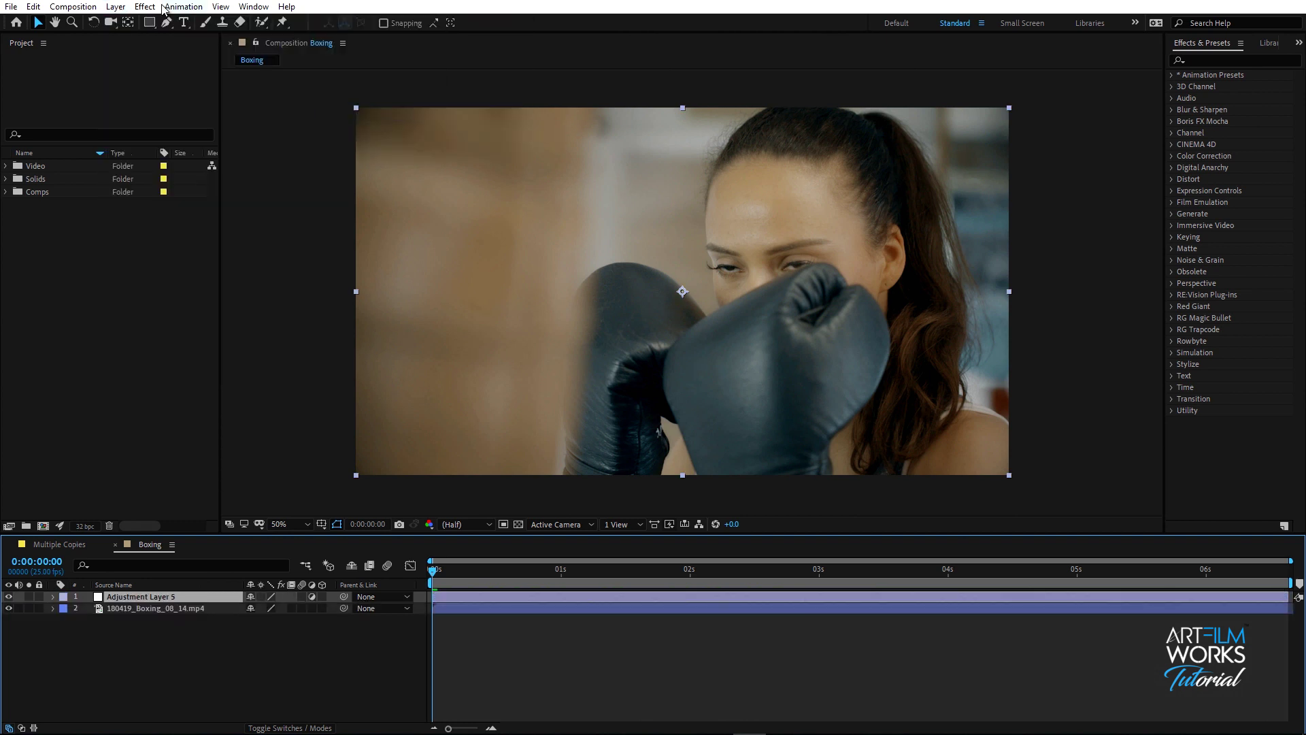
click(115, 7)
mouse_move(157, 23)
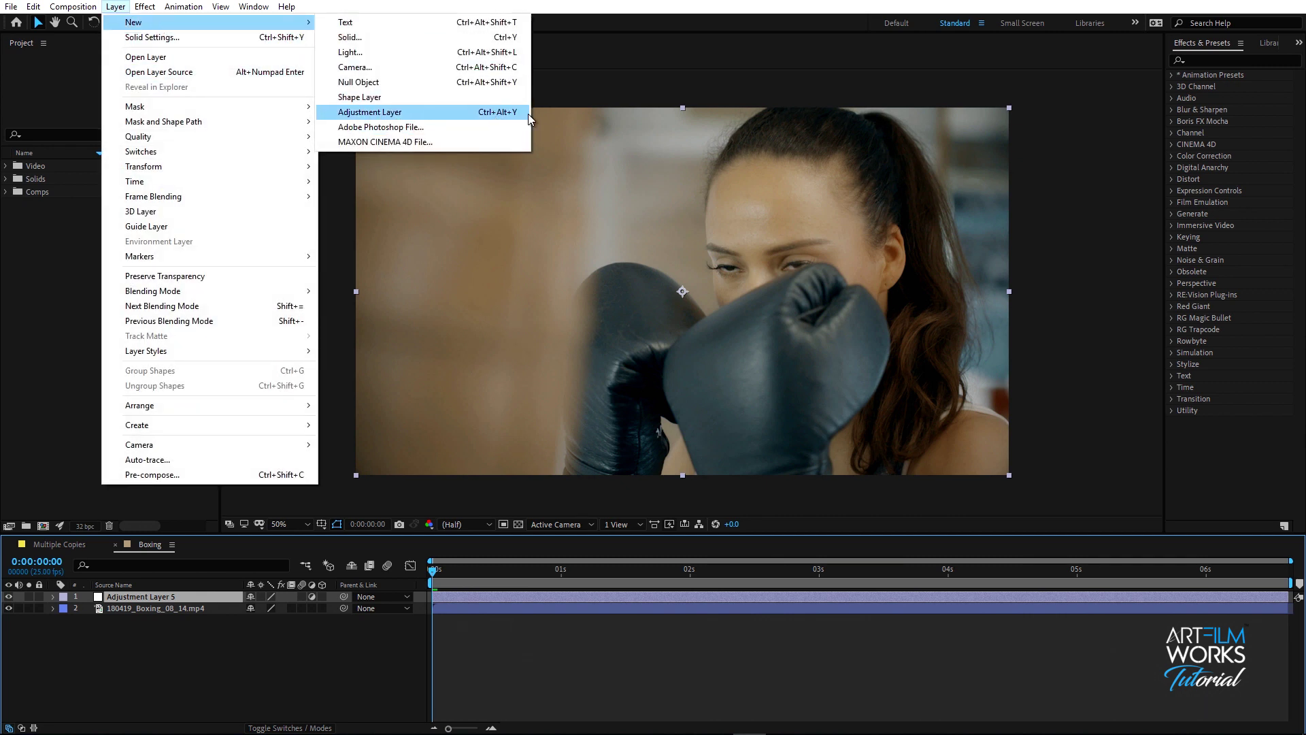
click(569, 105)
click(198, 599)
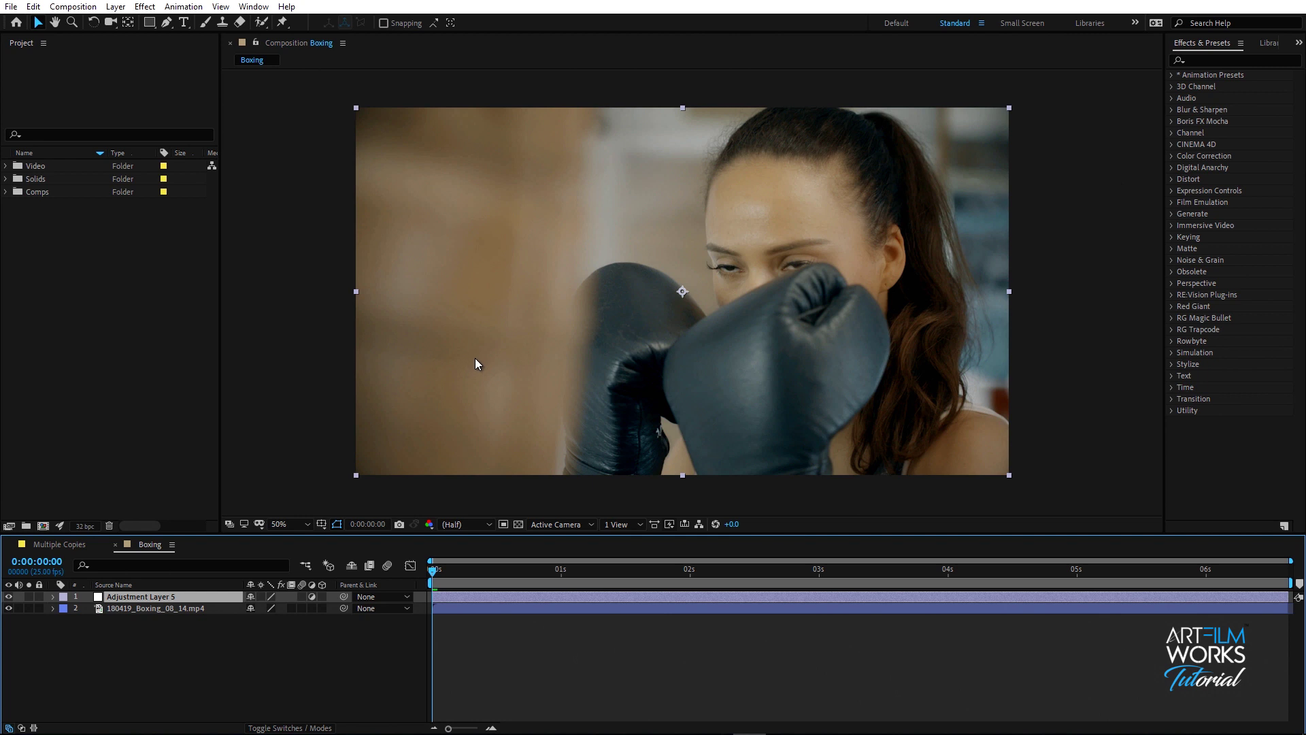
Apply Curves to Adjustment Layer 5, darkening shadows and lifting highlights into an S-curve
click(145, 7)
mouse_move(184, 161)
click(362, 432)
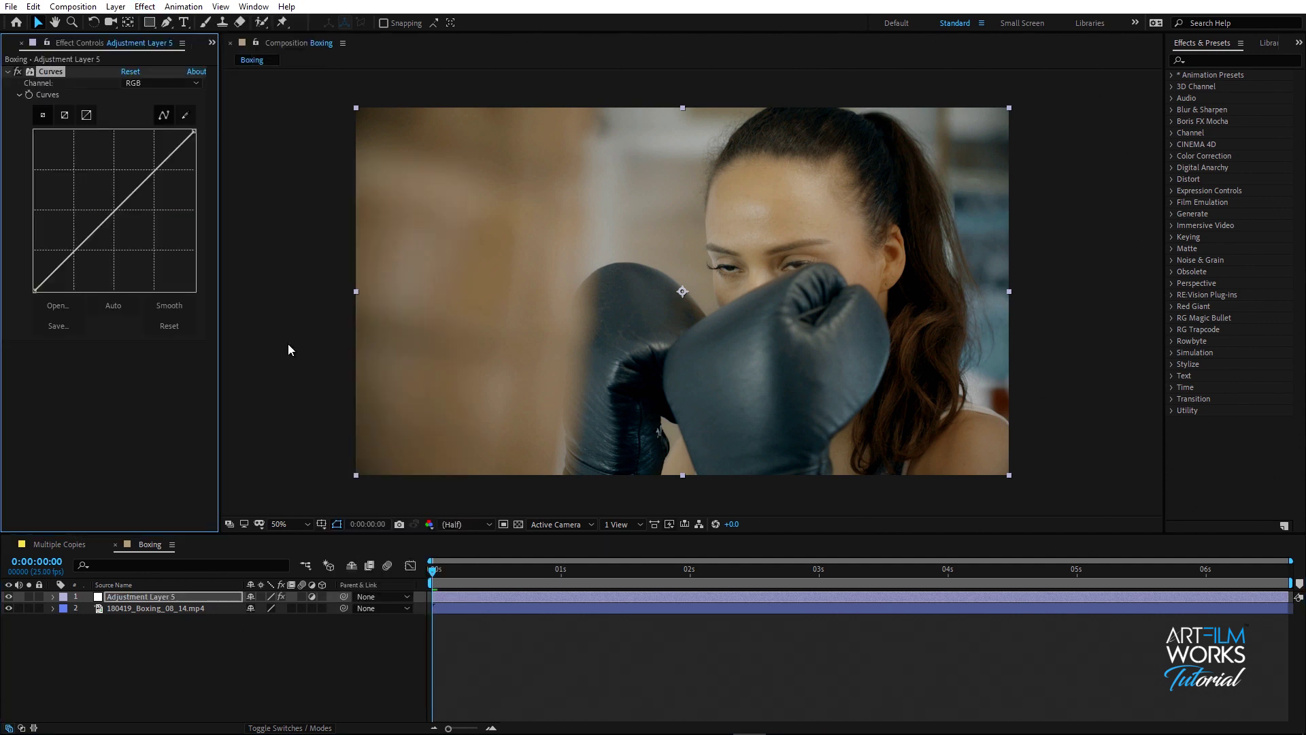
drag(65, 262, 65, 269)
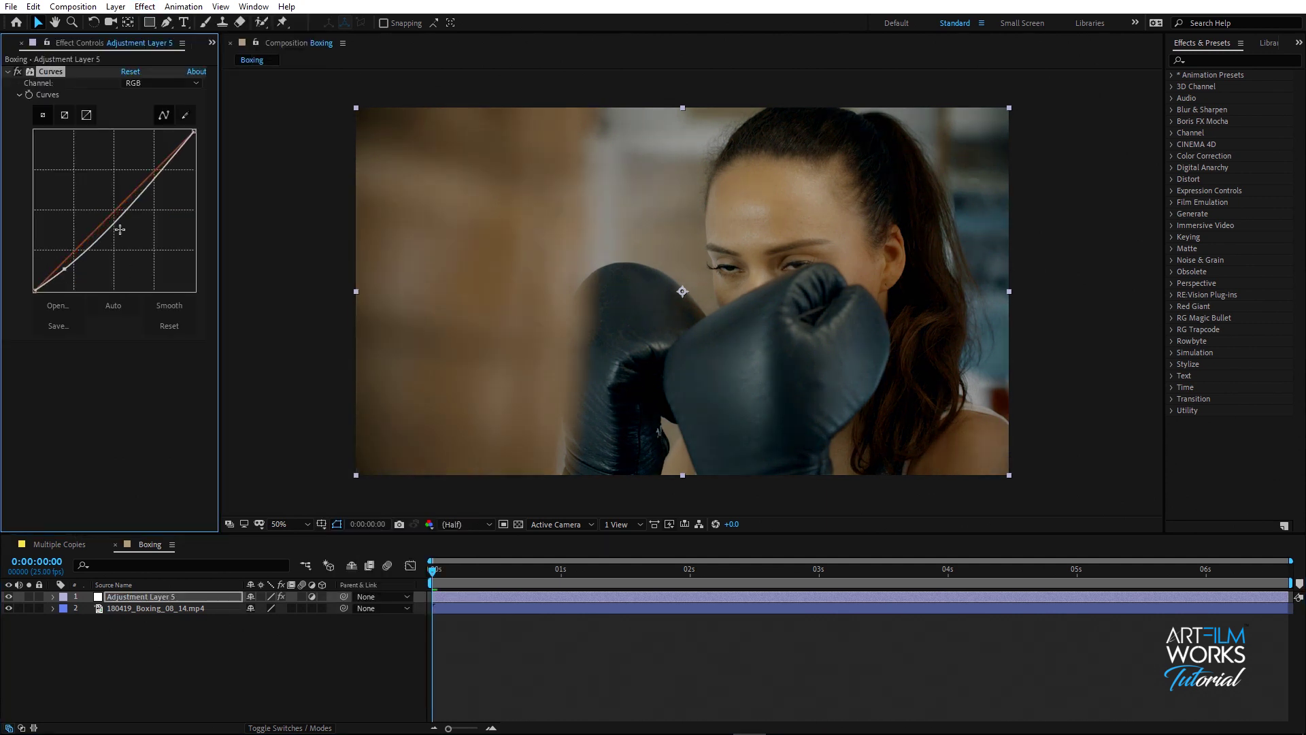
drag(166, 179, 136, 170)
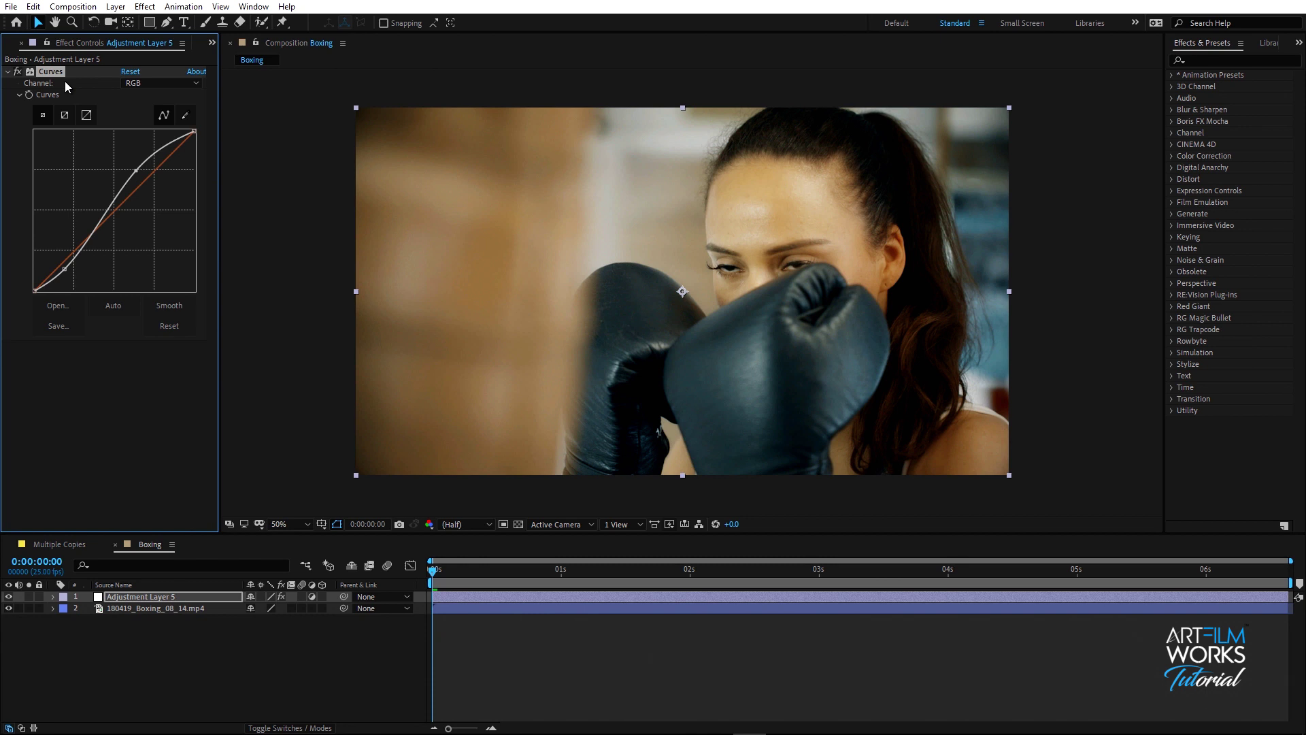
click(144, 6)
mouse_move(183, 161)
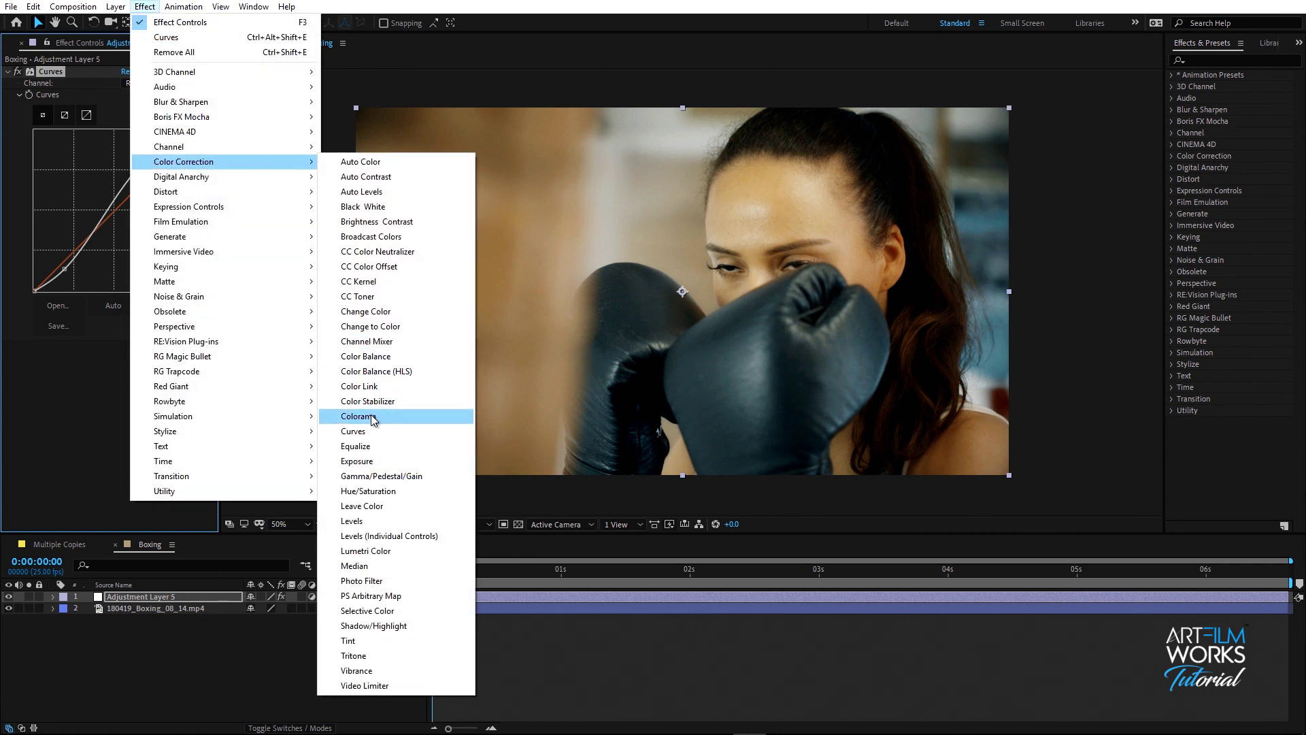
Add Lumetri Color with Input LUT None and Contrast 17.0, then collapse the Curves effect
click(366, 550)
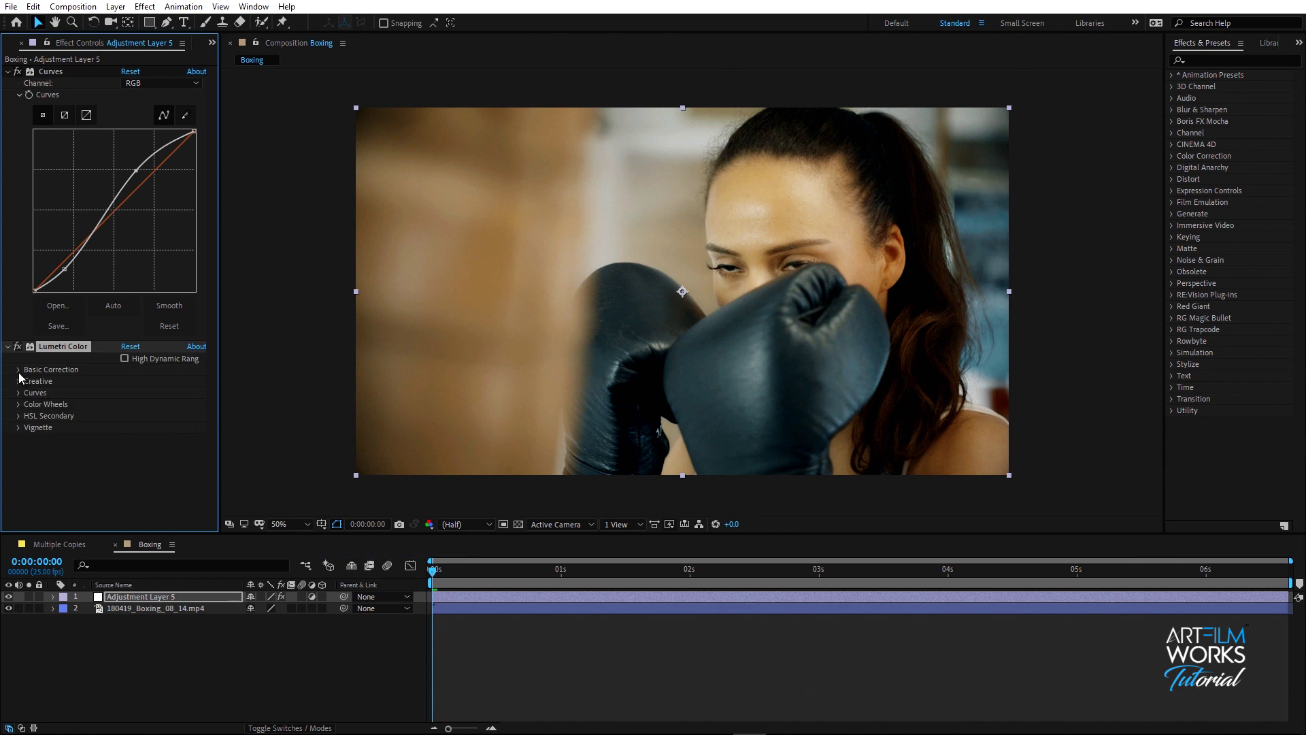
click(18, 371)
click(165, 352)
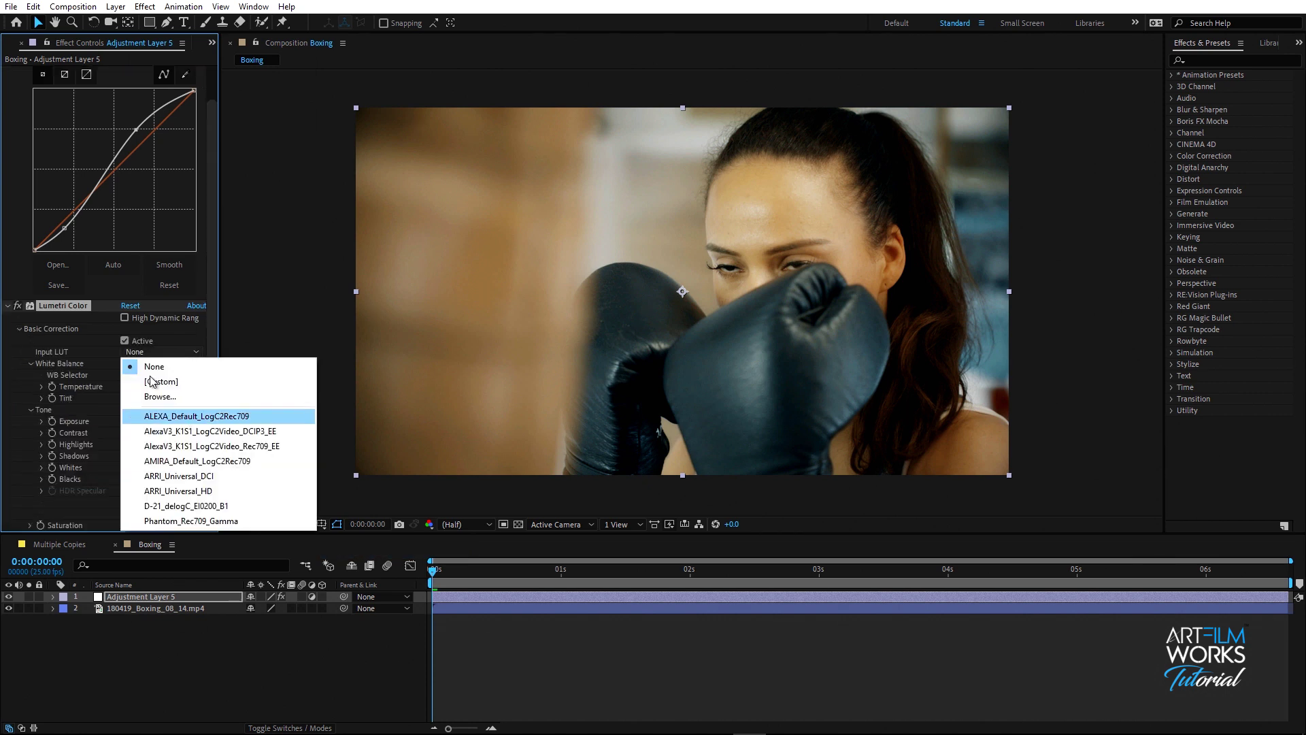
click(57, 351)
drag(137, 430, 148, 468)
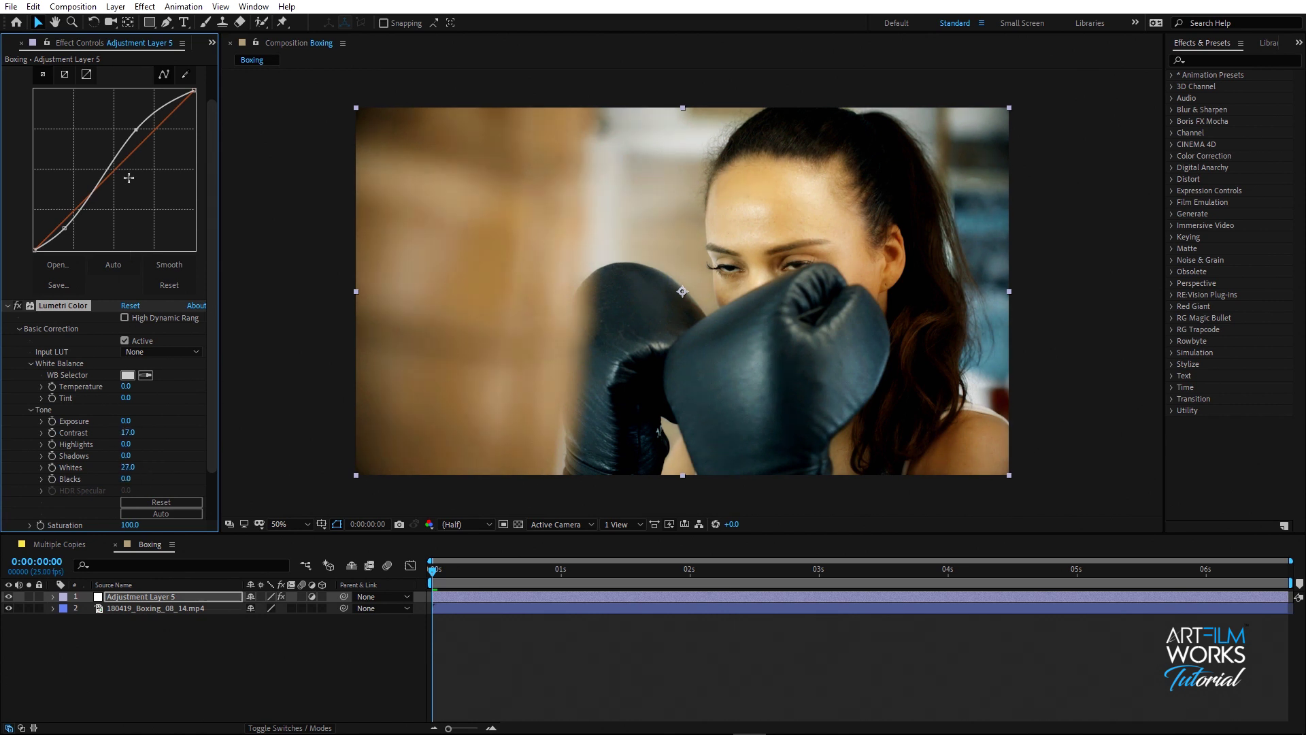
scroll(129, 170, down, 1)
scroll(129, 166, up, 2)
click(8, 71)
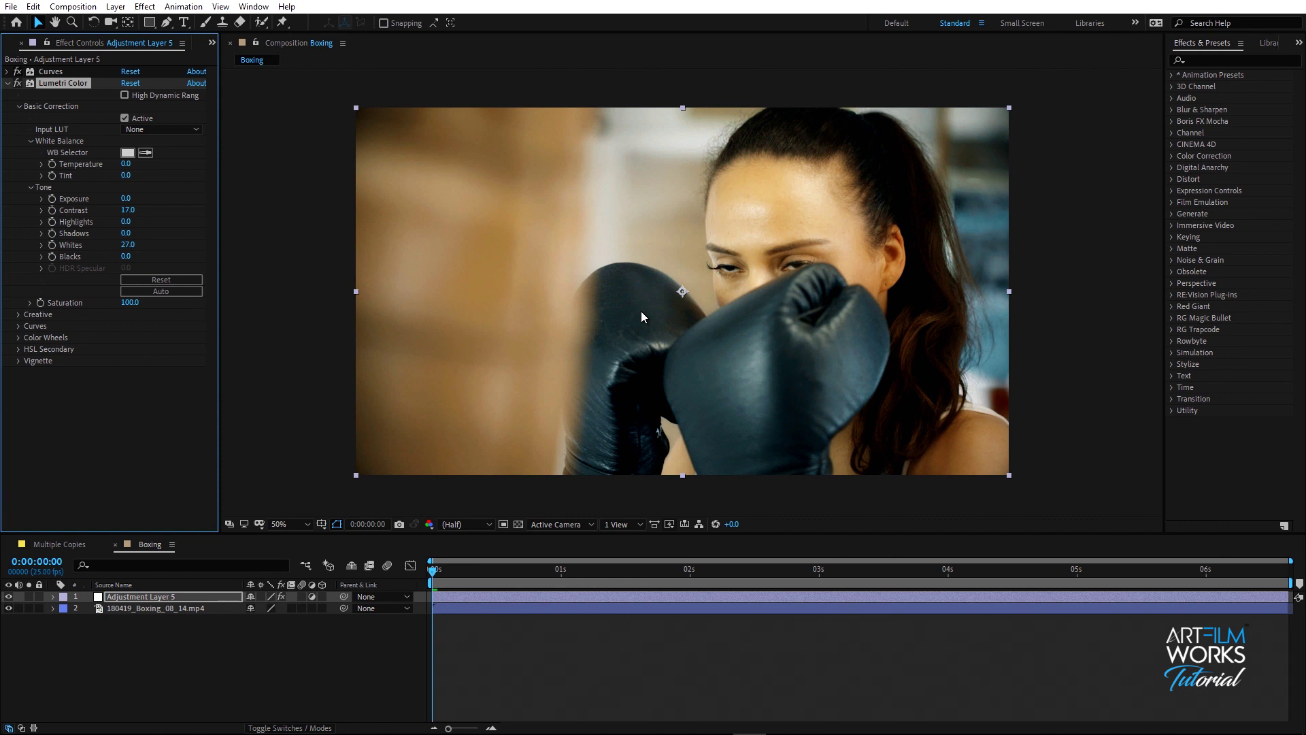
key(F11)
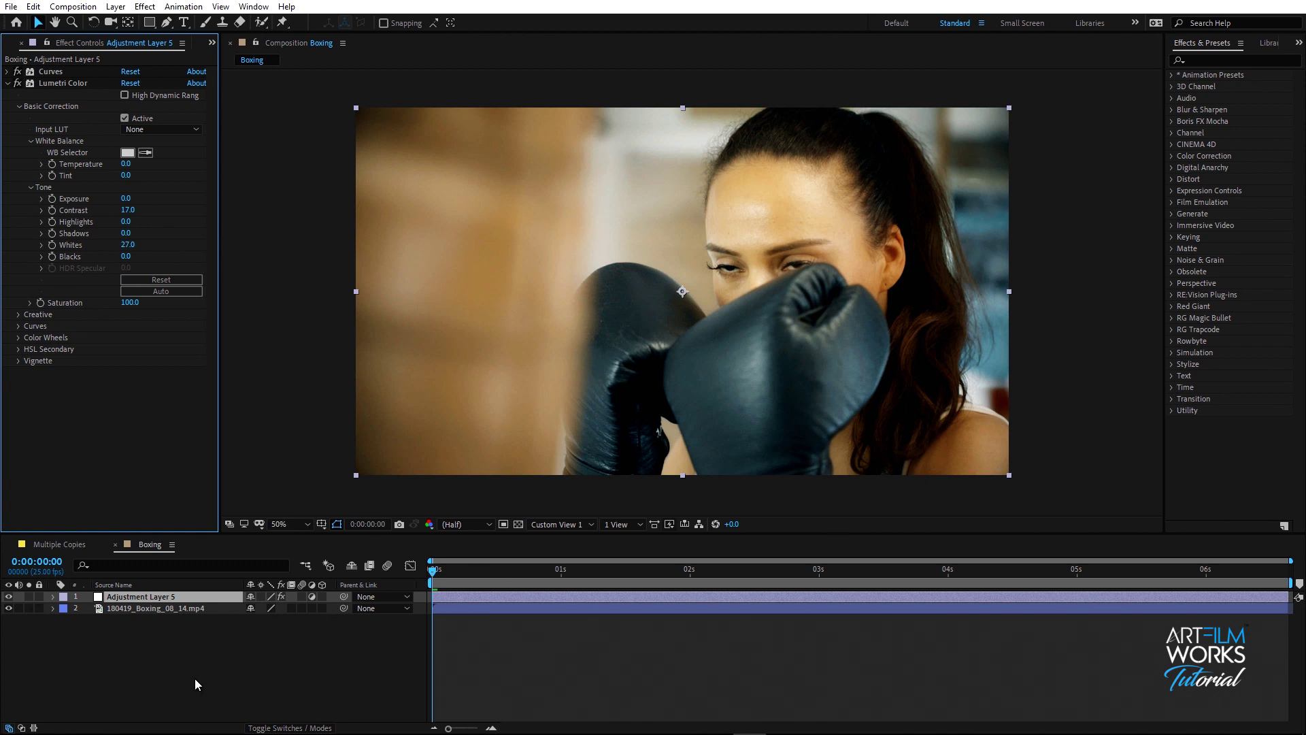
Show Adjustment Layer 5's Transform, test Position and Rotation, then set Opacity to 0%
click(52, 597)
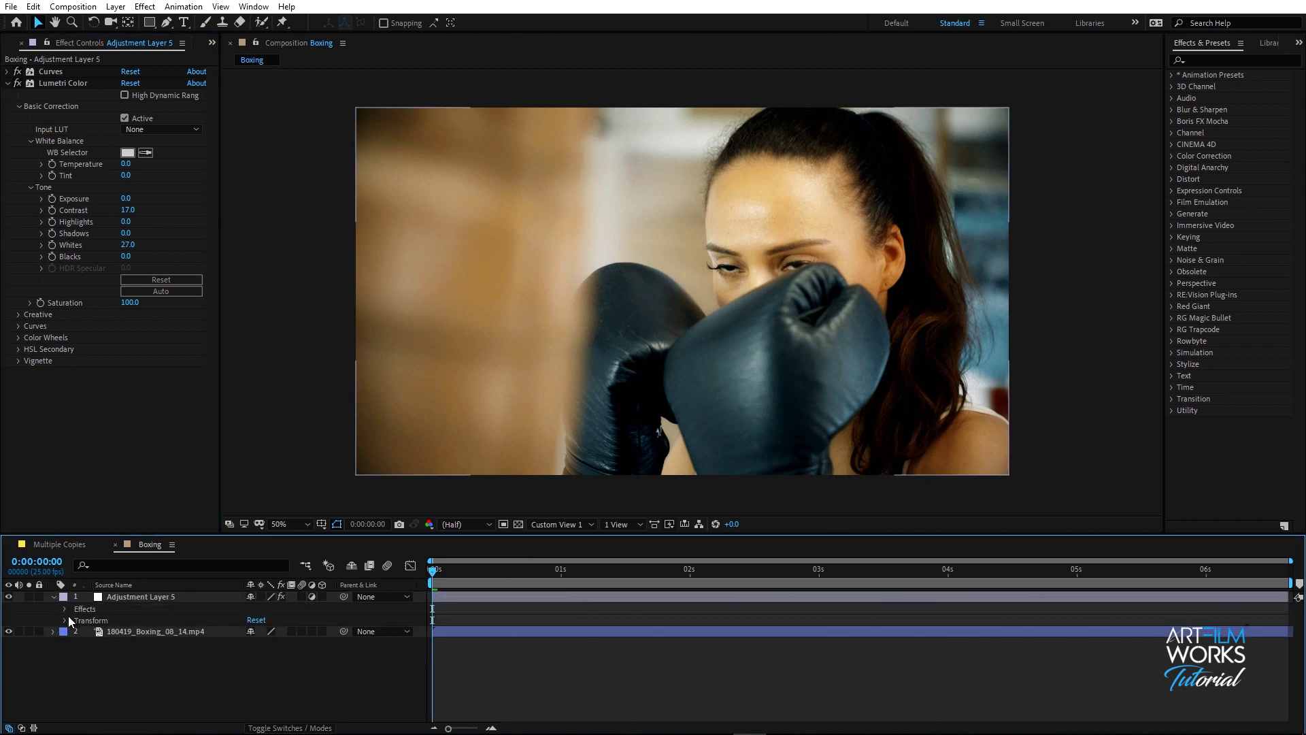
click(65, 620)
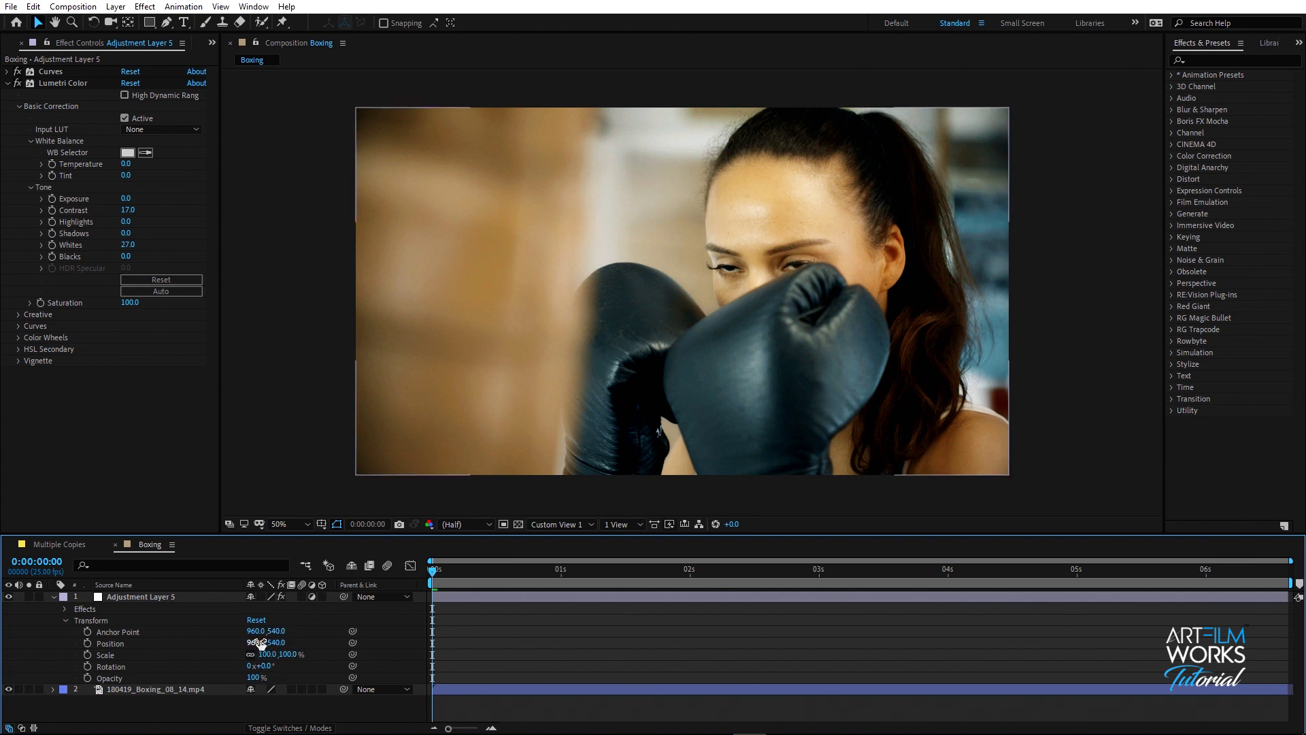
mouse_move(259, 643)
mouse_down()
mouse_move(881, 620)
mouse_move(311, 612)
mouse_move(467, 612)
mouse_move(224, 643)
mouse_move(269, 657)
mouse_up()
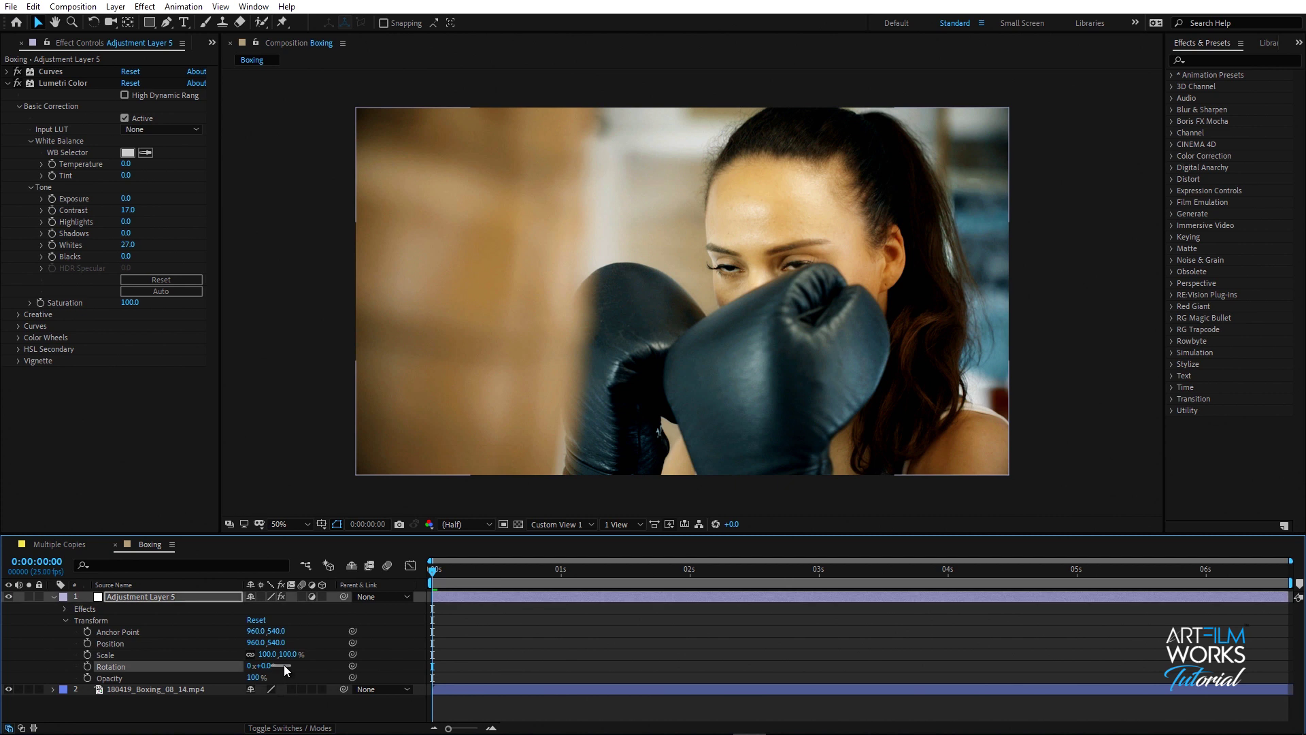
mouse_move(270, 668)
mouse_down()
mouse_move(235, 669)
mouse_move(265, 675)
mouse_up()
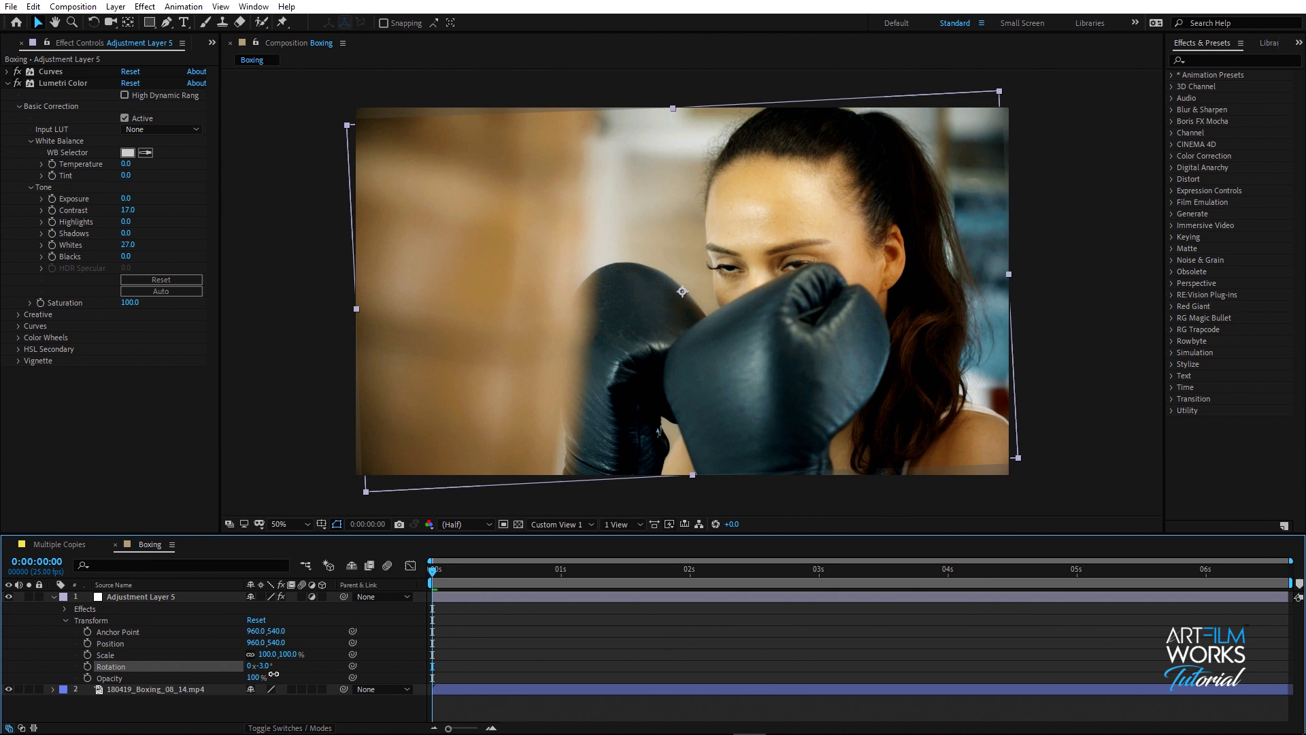
drag(264, 675, 98, 689)
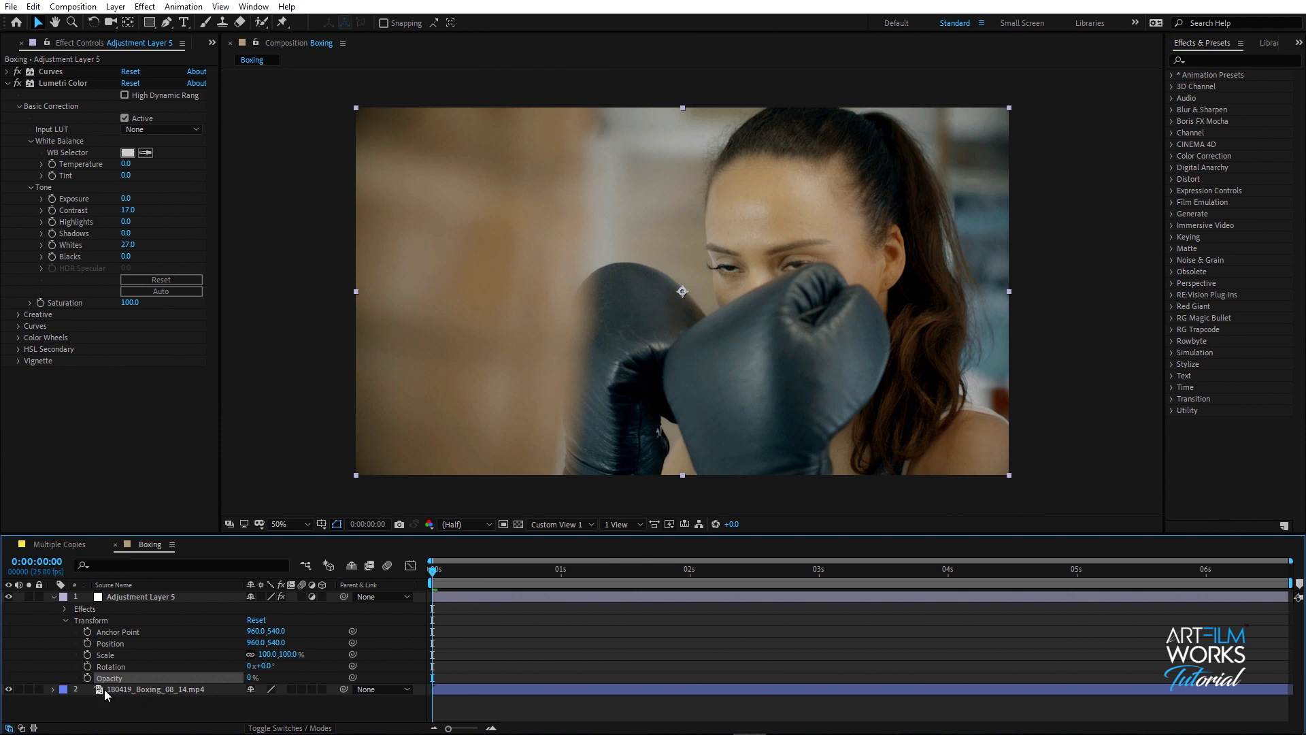
Undo the opacity change, then select and deselect the 16 grid clips in Multiple Copies
key(ctrl+z)
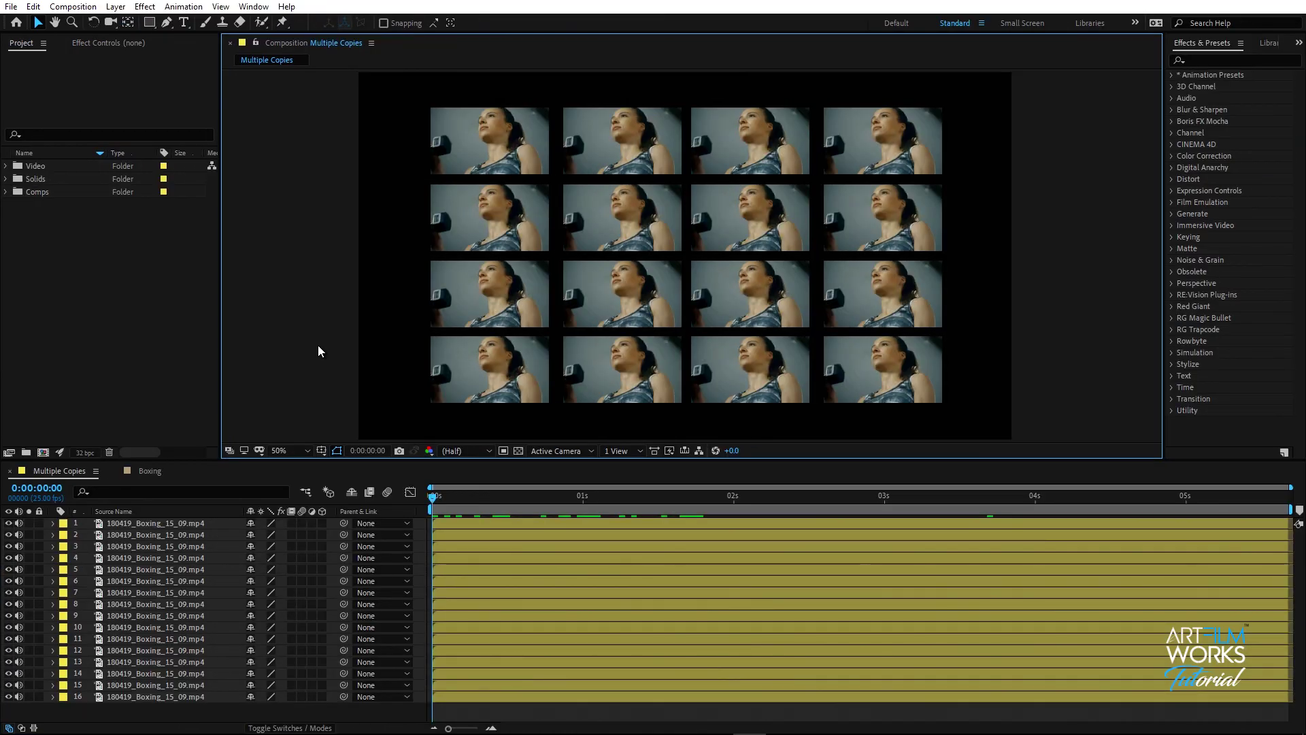
click(193, 524)
shift+click(185, 696)
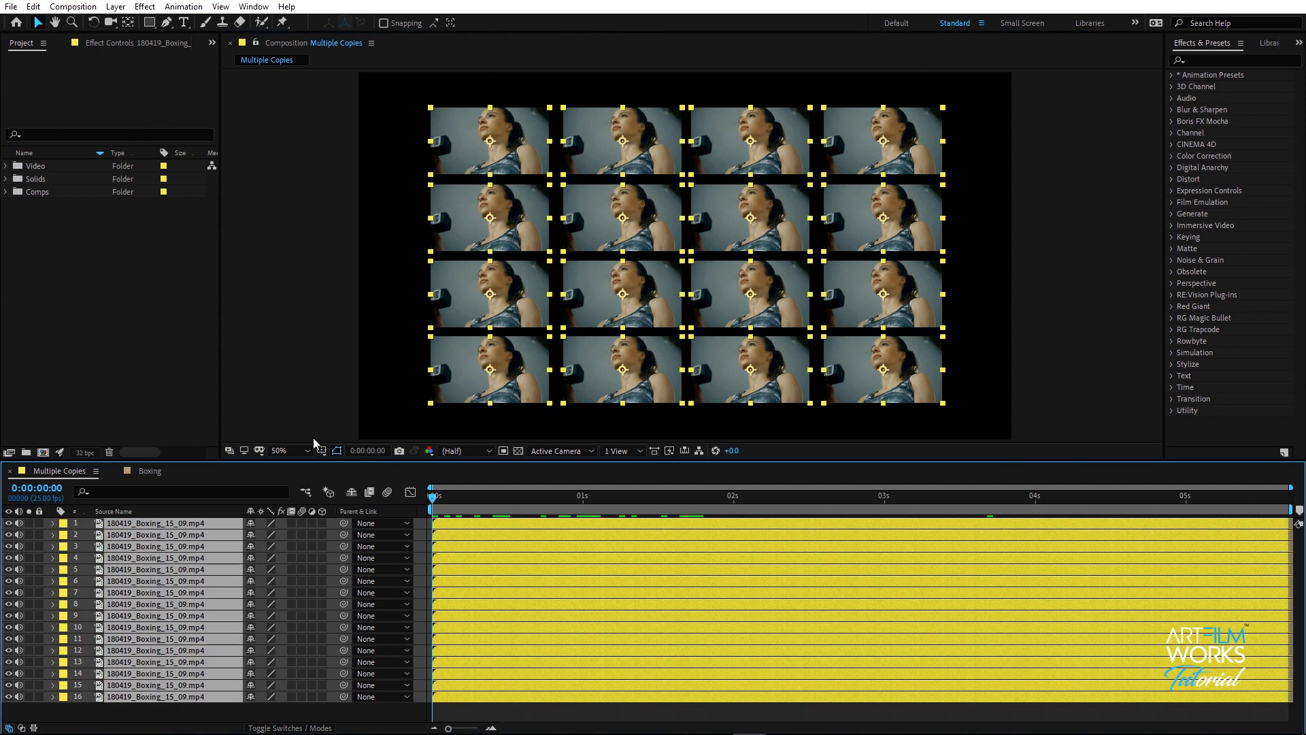
click(297, 406)
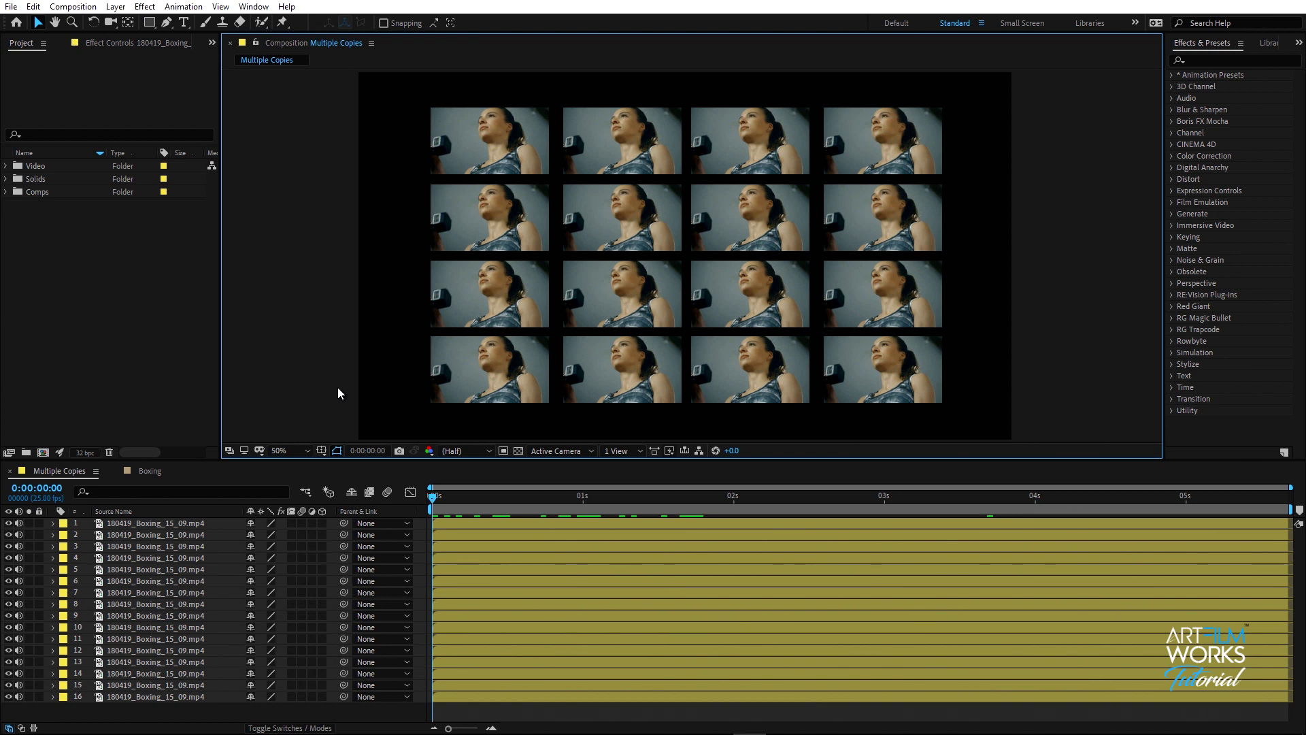
click(115, 7)
Add Adjustment Layer 11 to Multiple Copies and apply the Tint effect to it
mouse_move(229, 27)
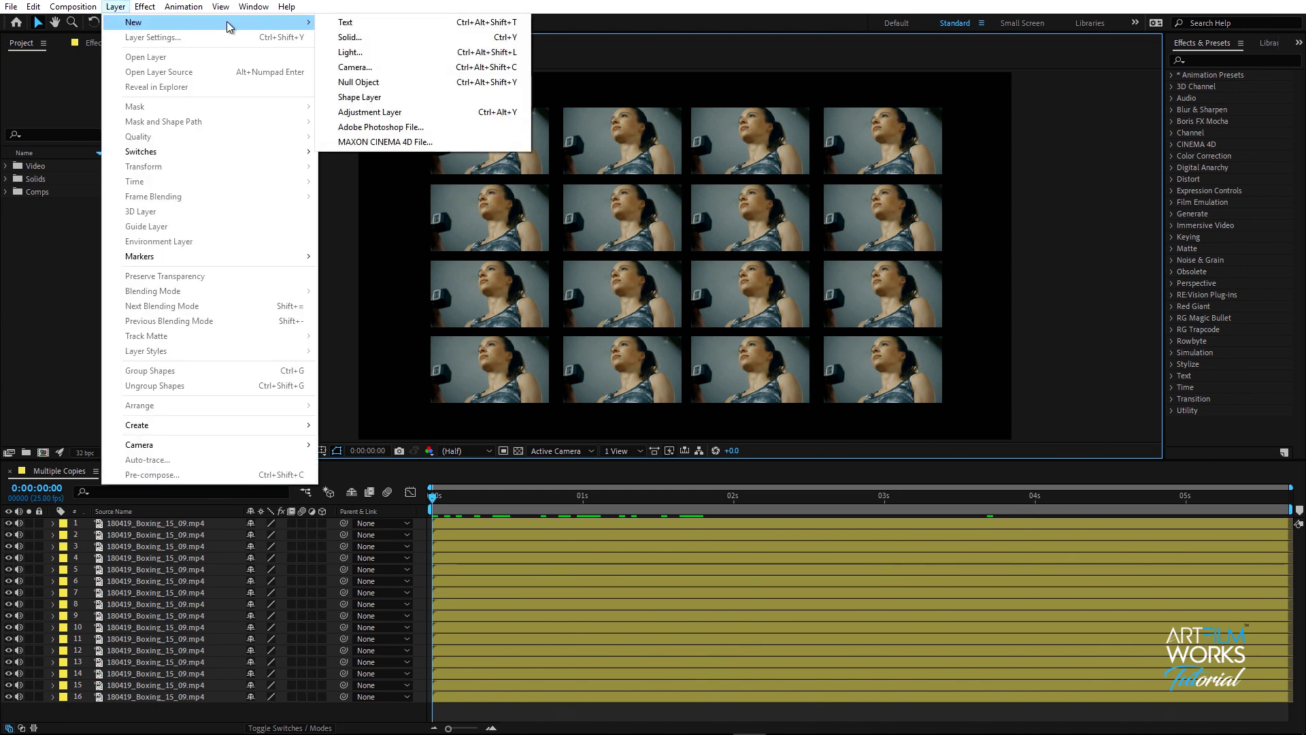
click(369, 112)
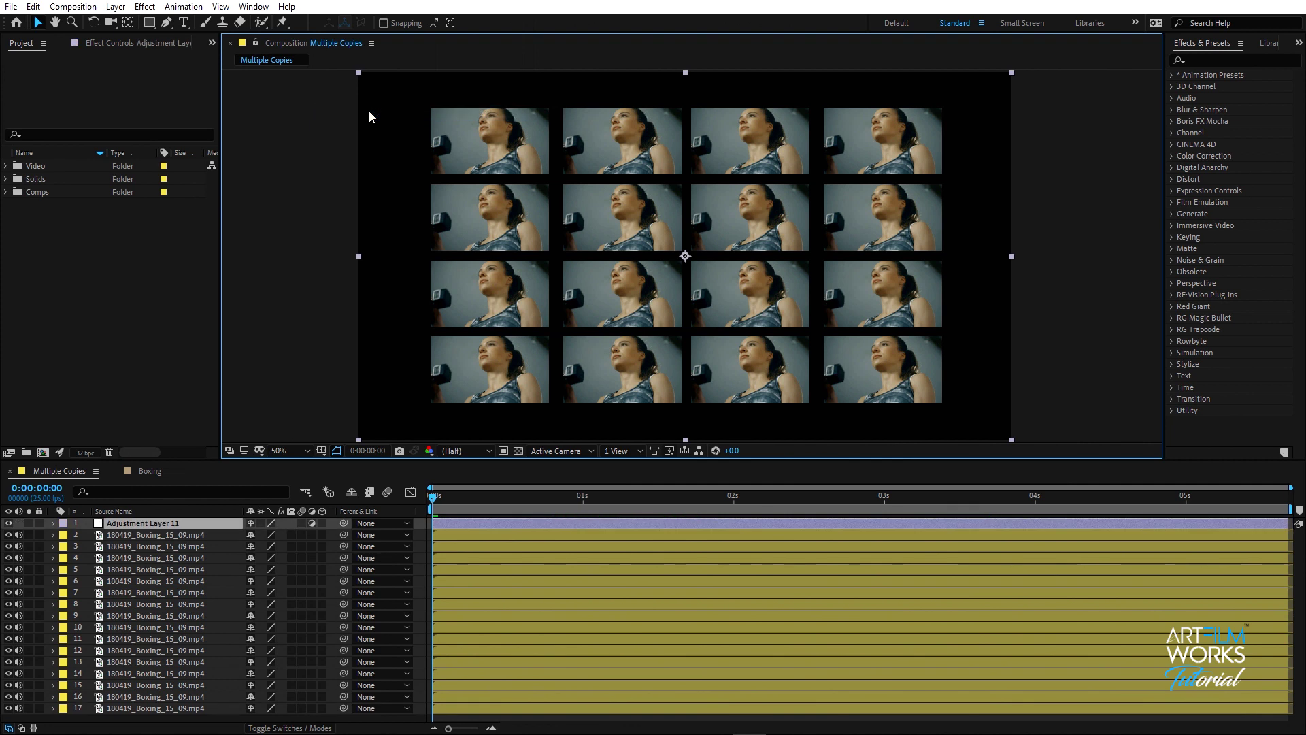
click(145, 7)
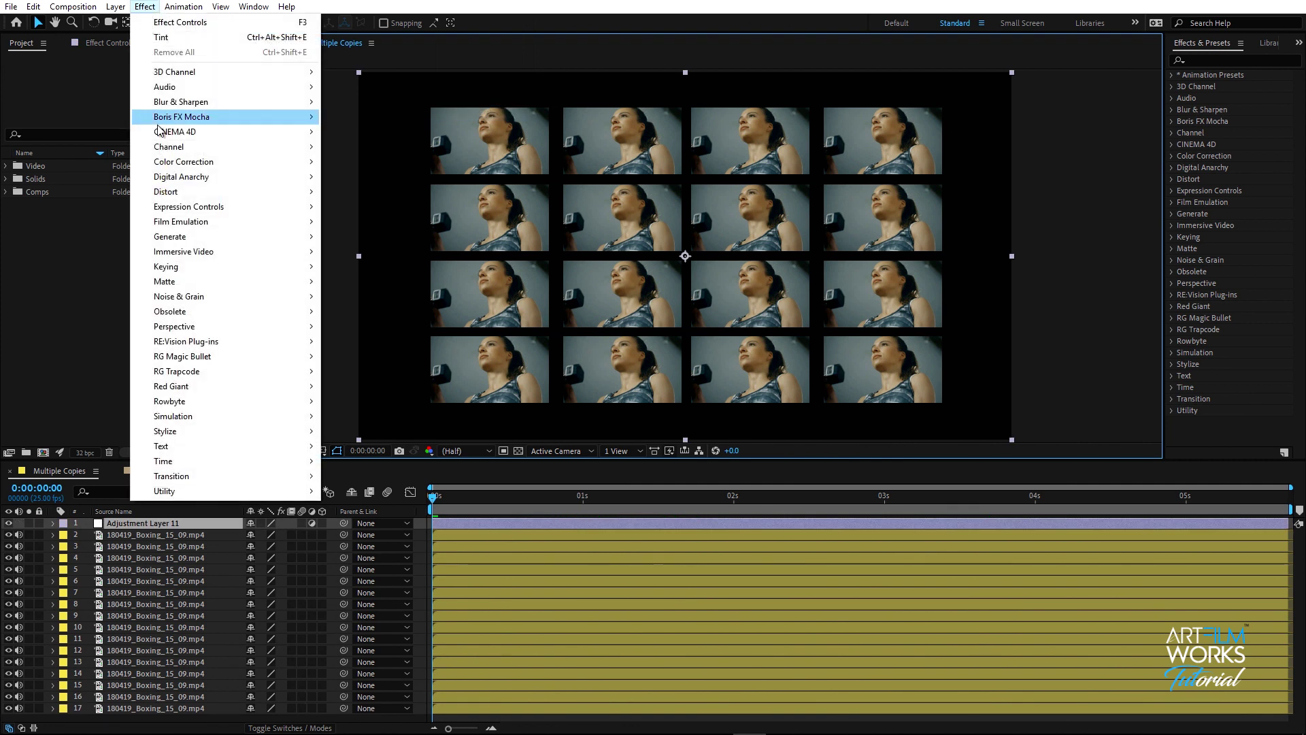
mouse_move(275, 164)
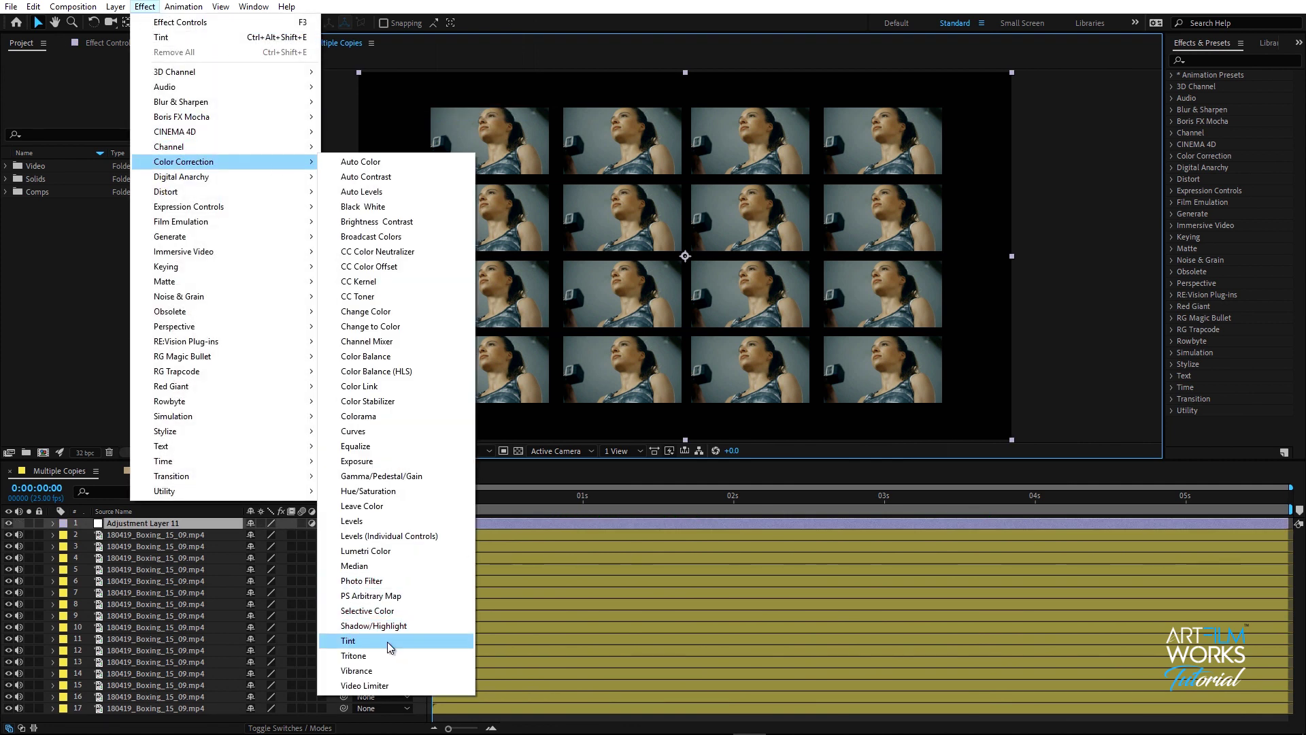
click(390, 647)
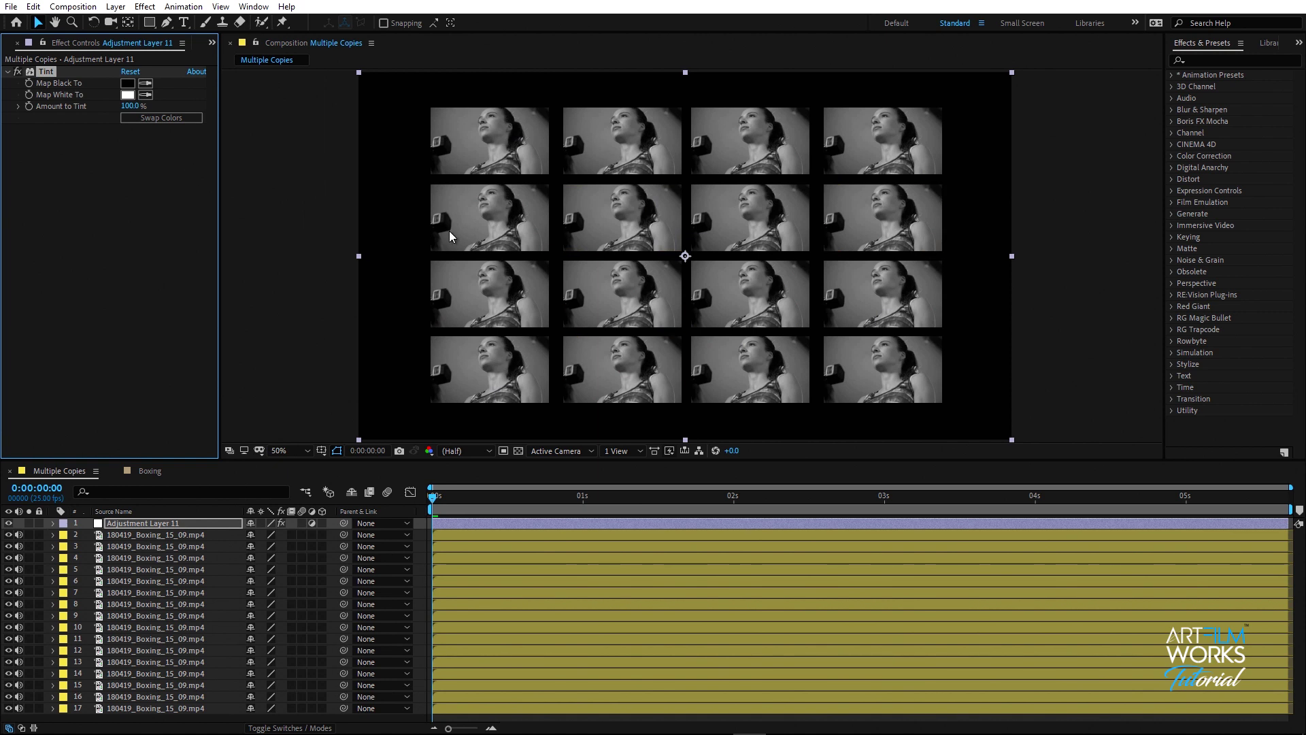
Set Tint's Map White To a bright blue and preview the tinted grid
click(128, 95)
mouse_move(688, 431)
mouse_down()
mouse_move(670, 464)
mouse_move(687, 415)
mouse_up()
click(733, 490)
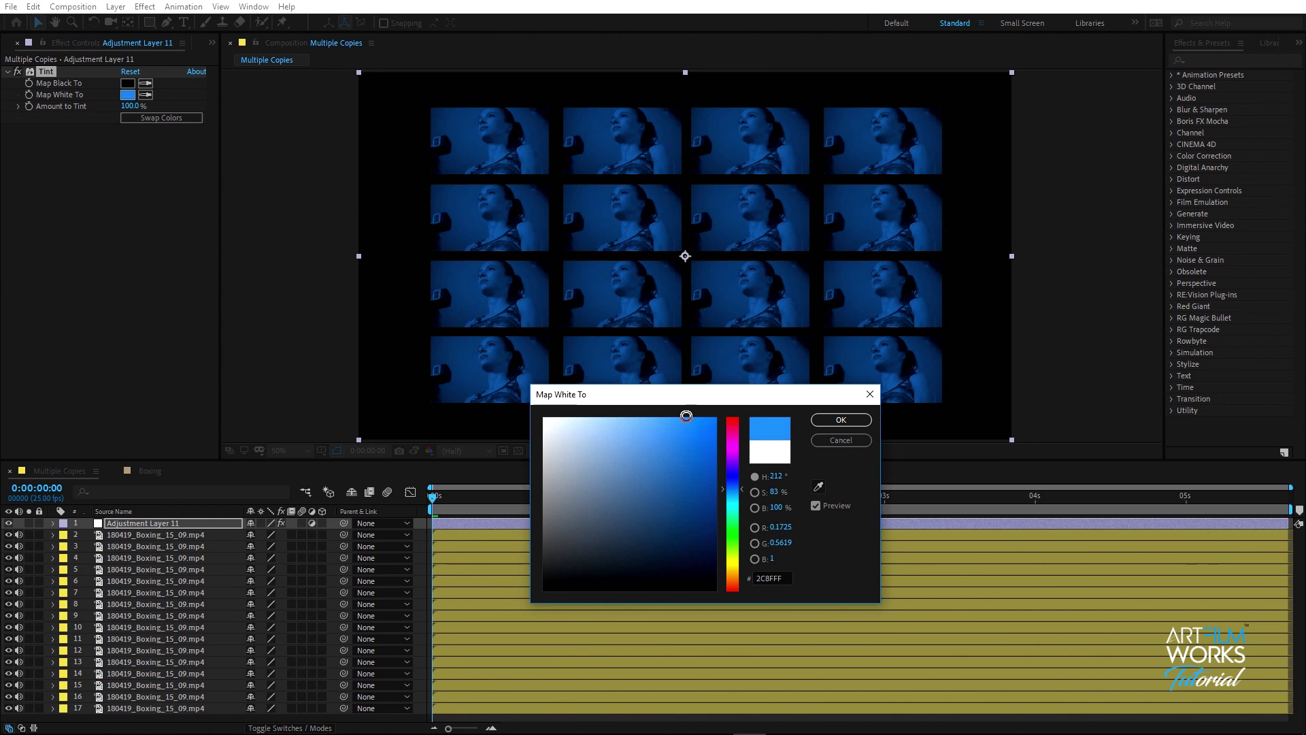
click(851, 420)
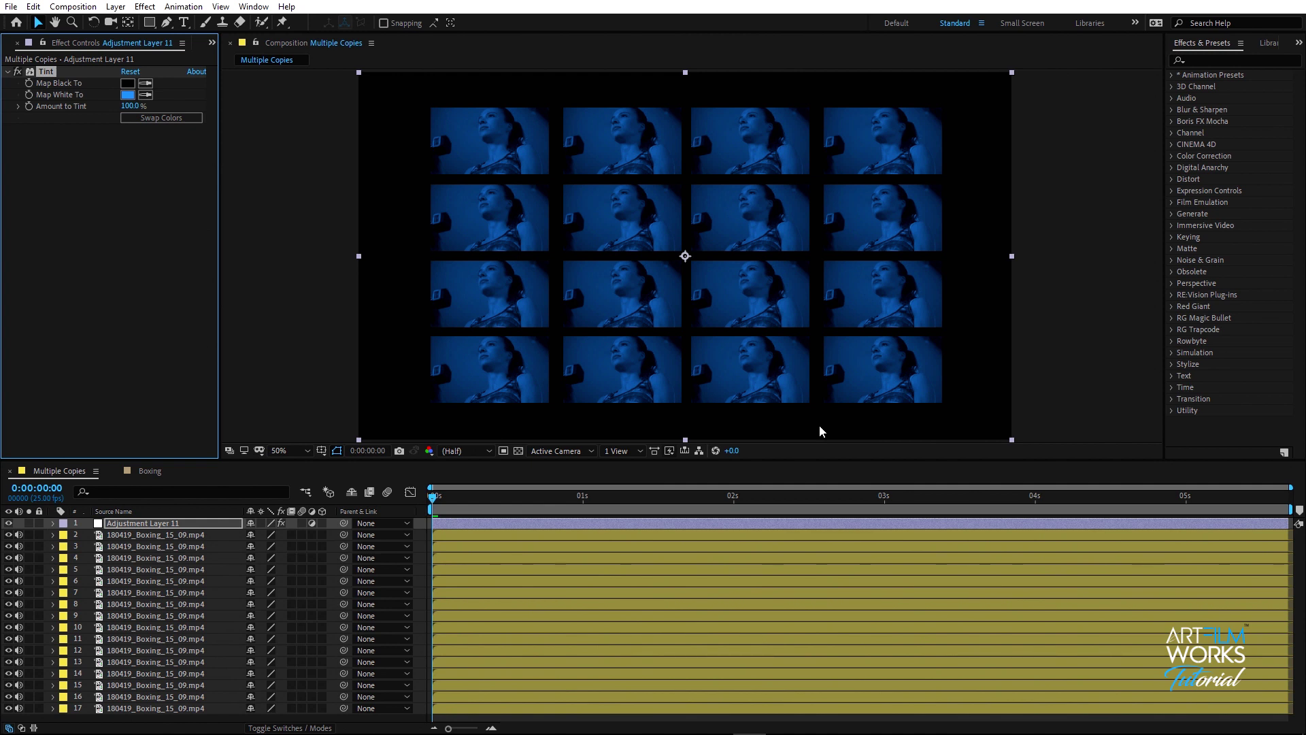
click(530, 494)
drag(531, 500, 428, 490)
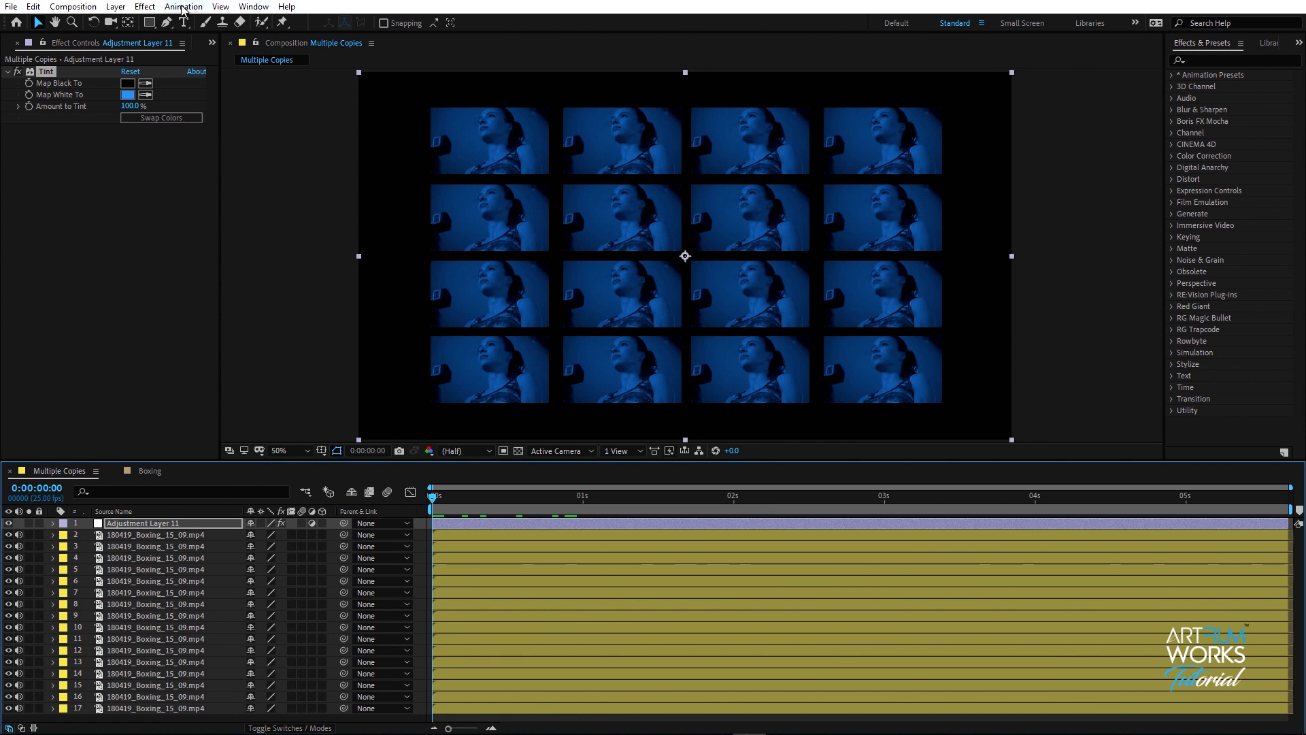
Draw rectangle masks around the top-left, second-row third, bottom-left and bottom-right tiles
click(150, 24)
drag(413, 96, 553, 179)
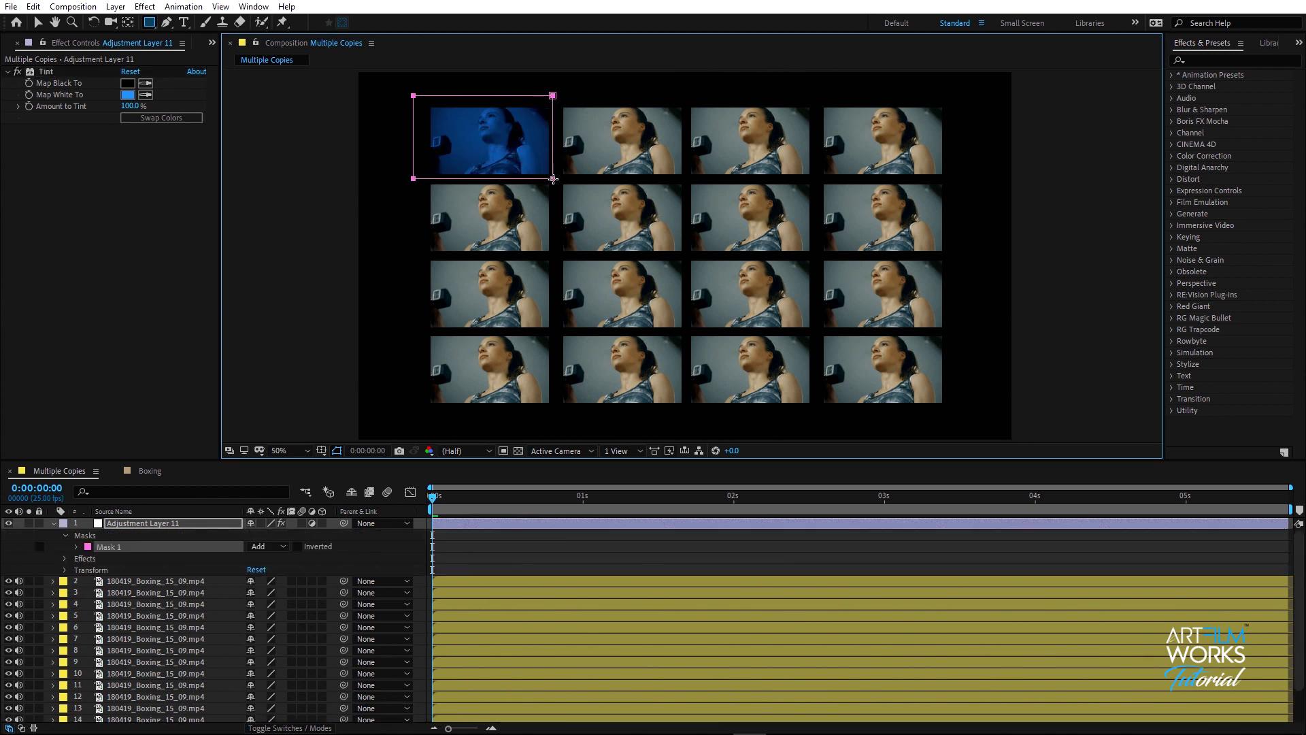
drag(685, 180, 817, 254)
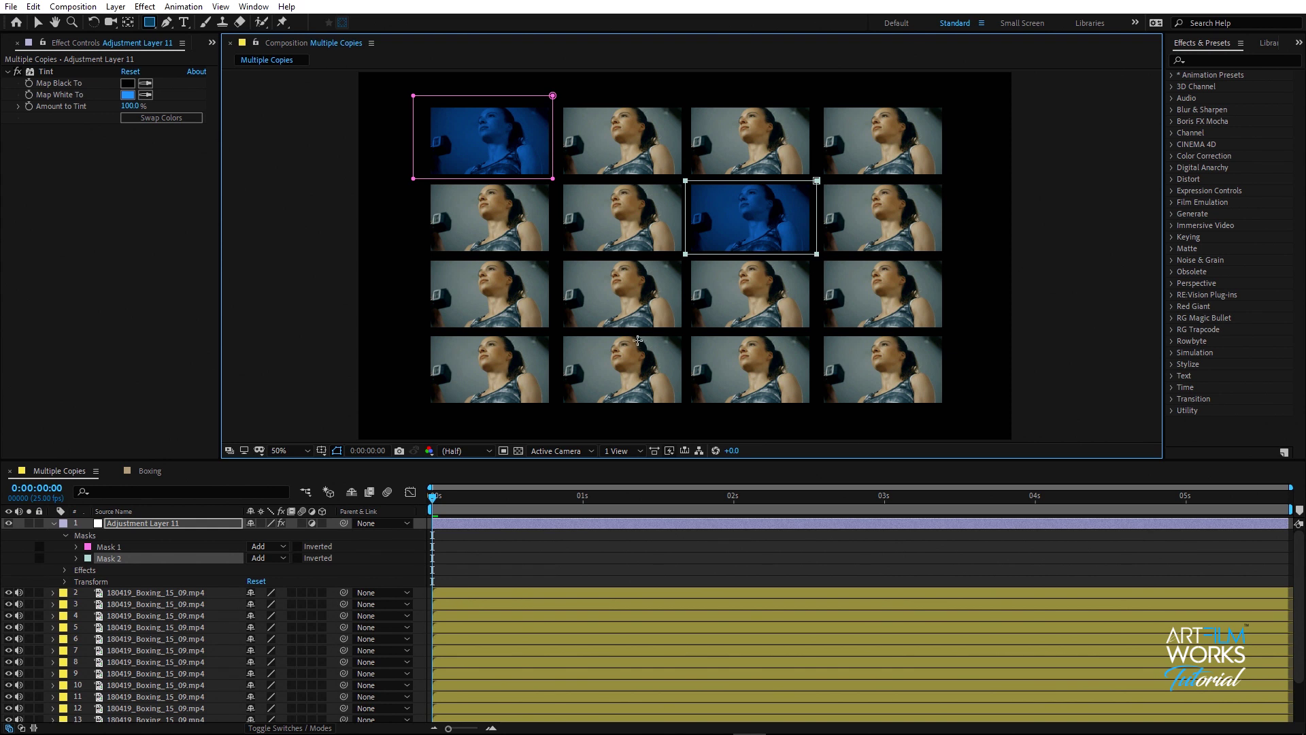
drag(414, 331, 555, 410)
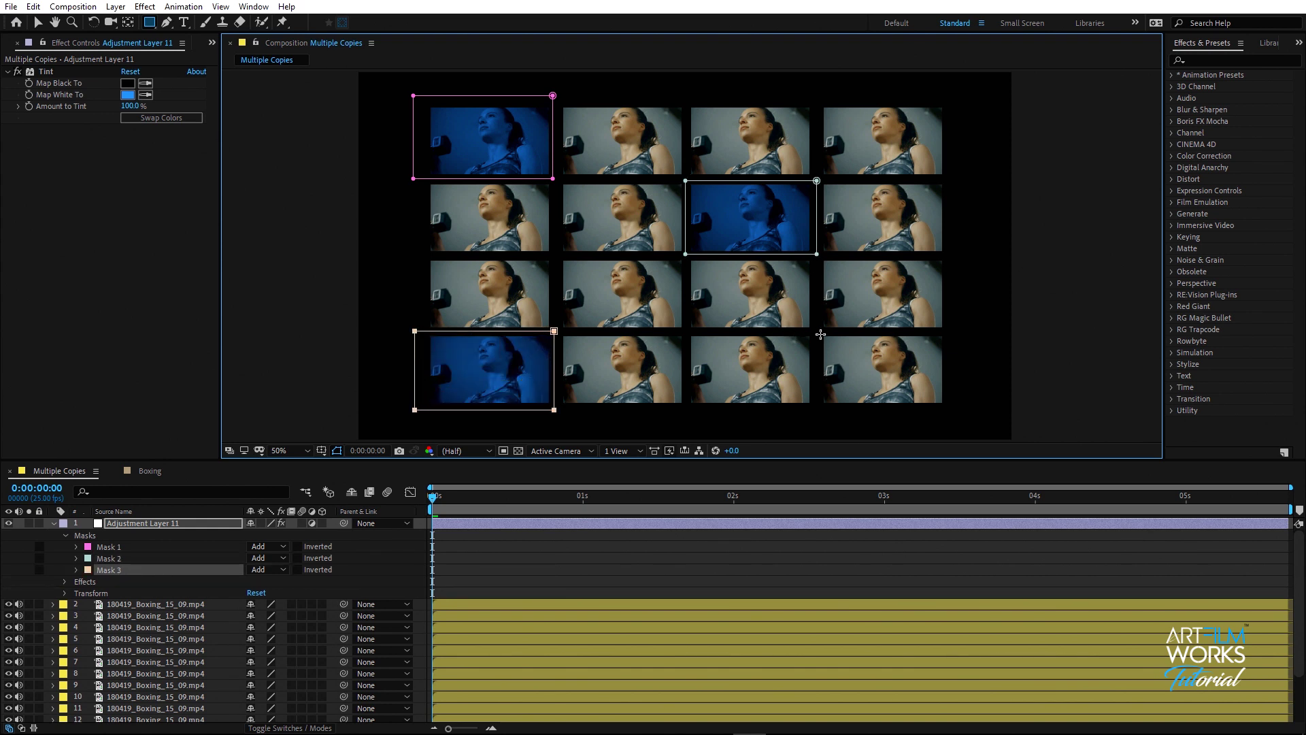
drag(817, 331, 957, 411)
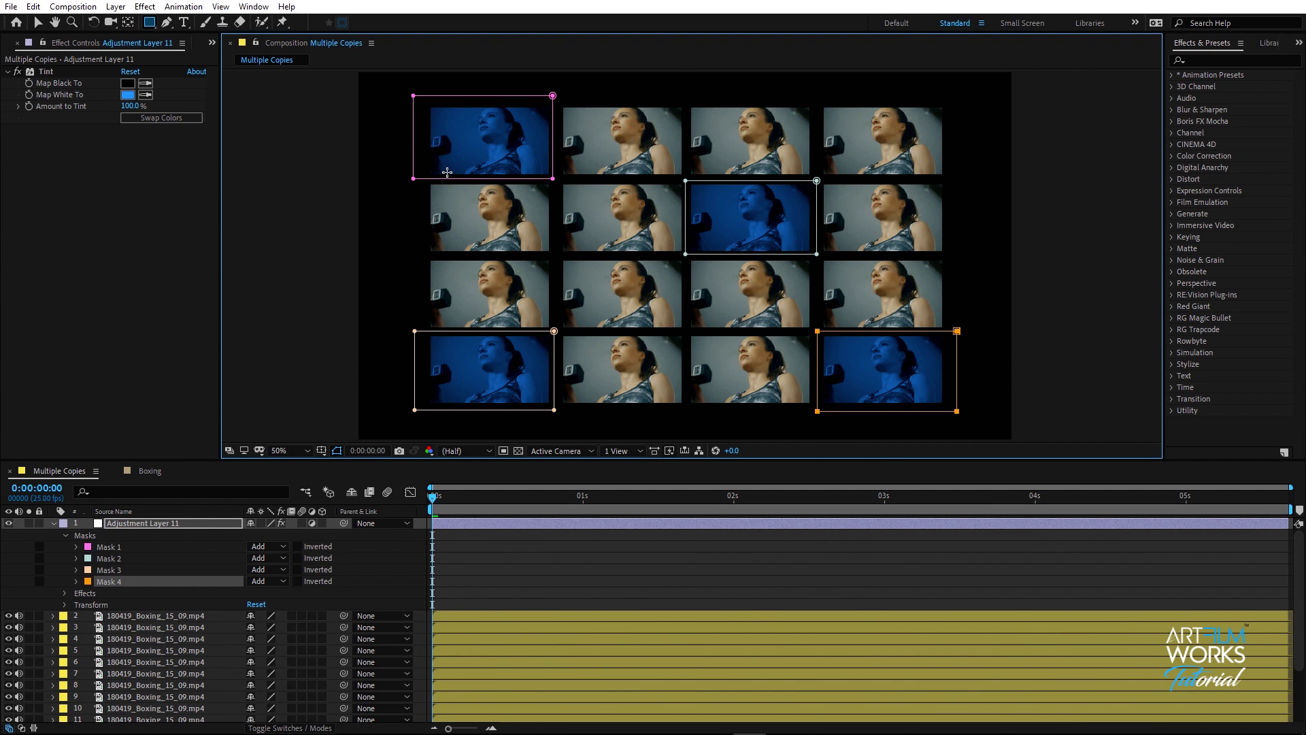
mouse_move(516, 503)
mouse_down()
mouse_move(636, 507)
mouse_move(418, 509)
mouse_up()
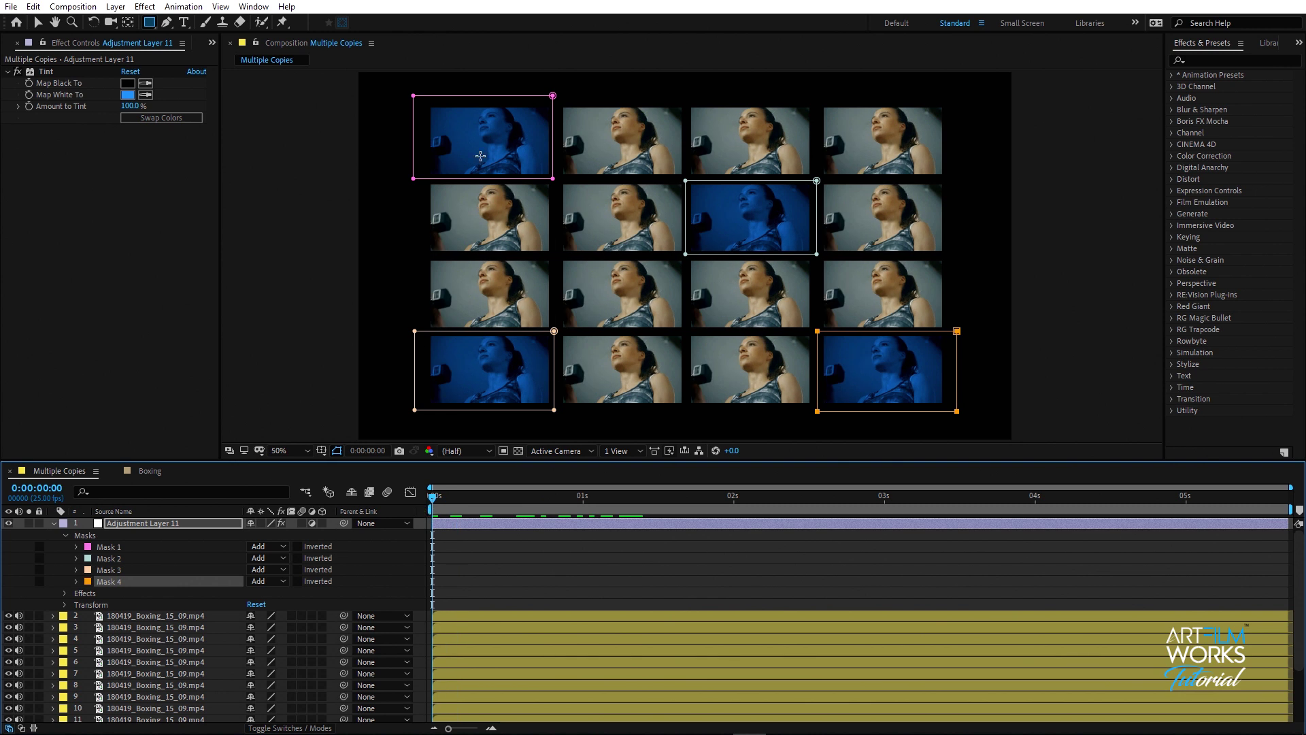
click(38, 22)
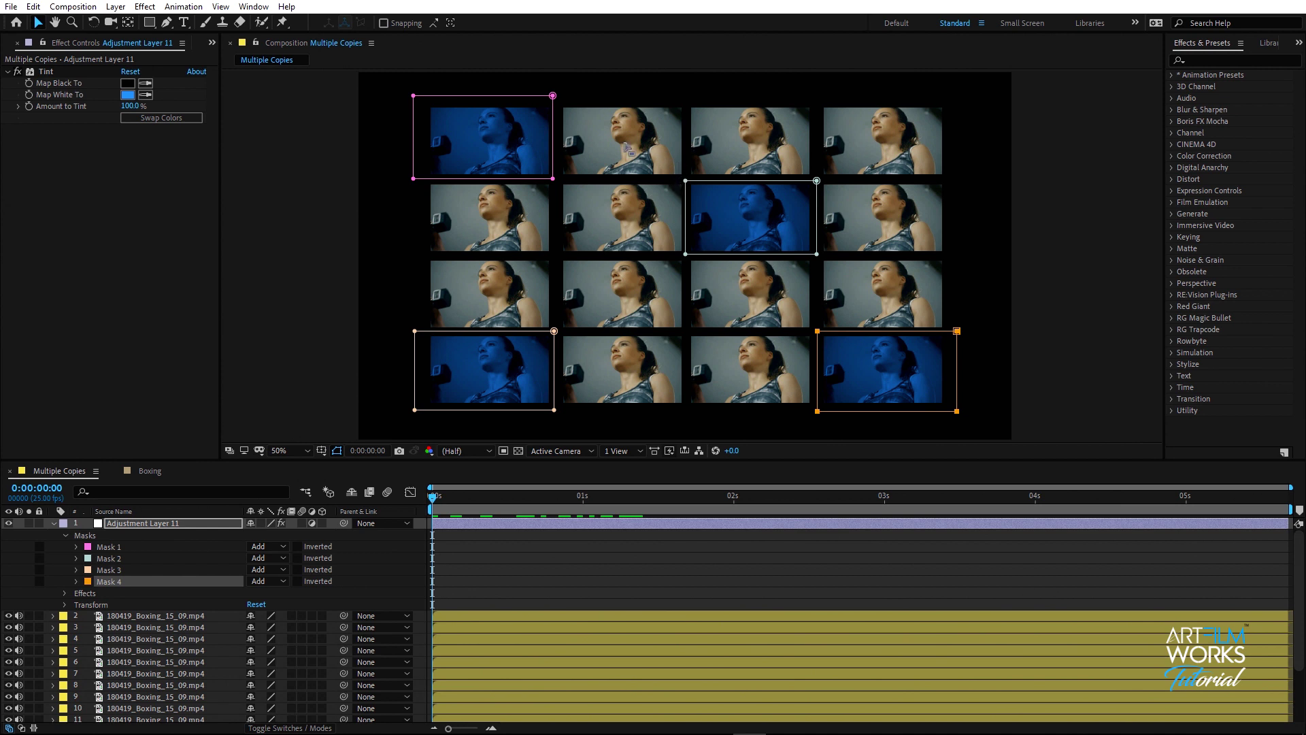
Draw Mask 5 as a narrow vertical strip through the grid's second column
click(149, 23)
mouse_move(605, 91)
mouse_down()
mouse_move(644, 343)
mouse_move(633, 418)
mouse_up()
key(v)
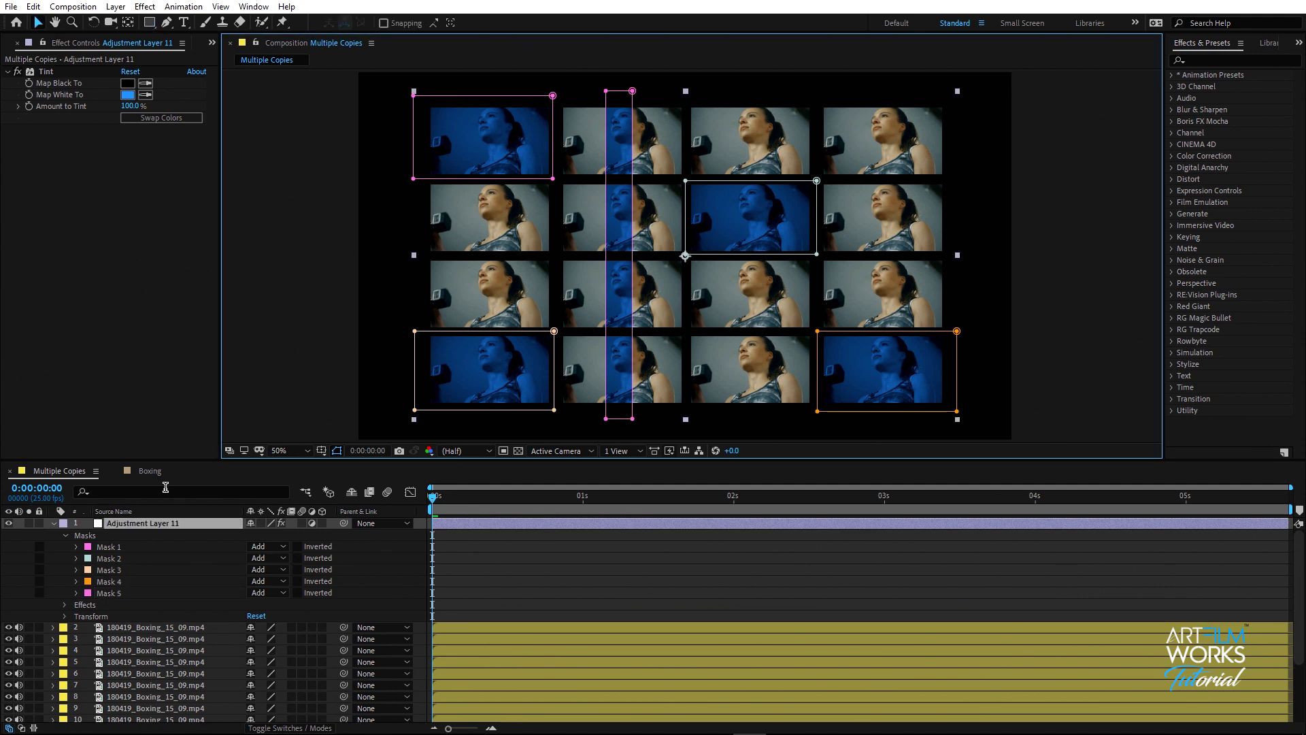
Switch Mask 1 to Subtract mode, then undo it back to Add
click(142, 546)
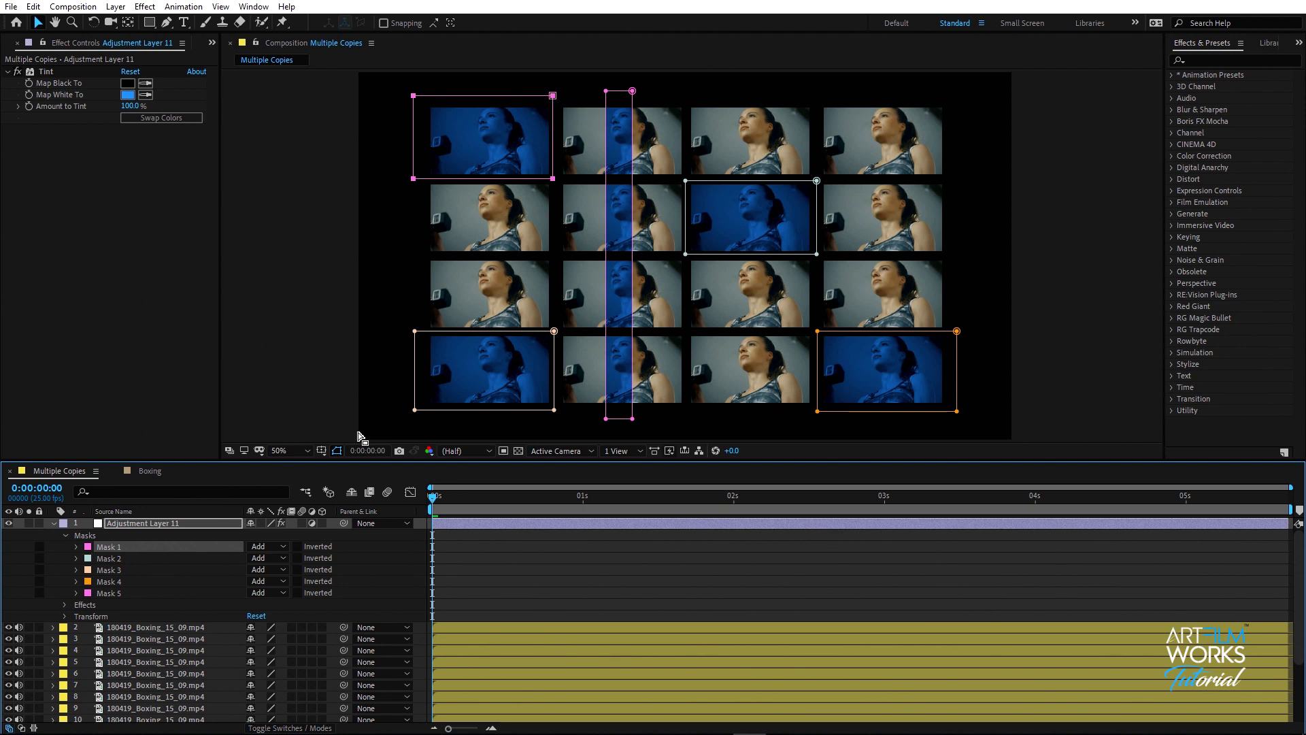
click(267, 546)
click(296, 592)
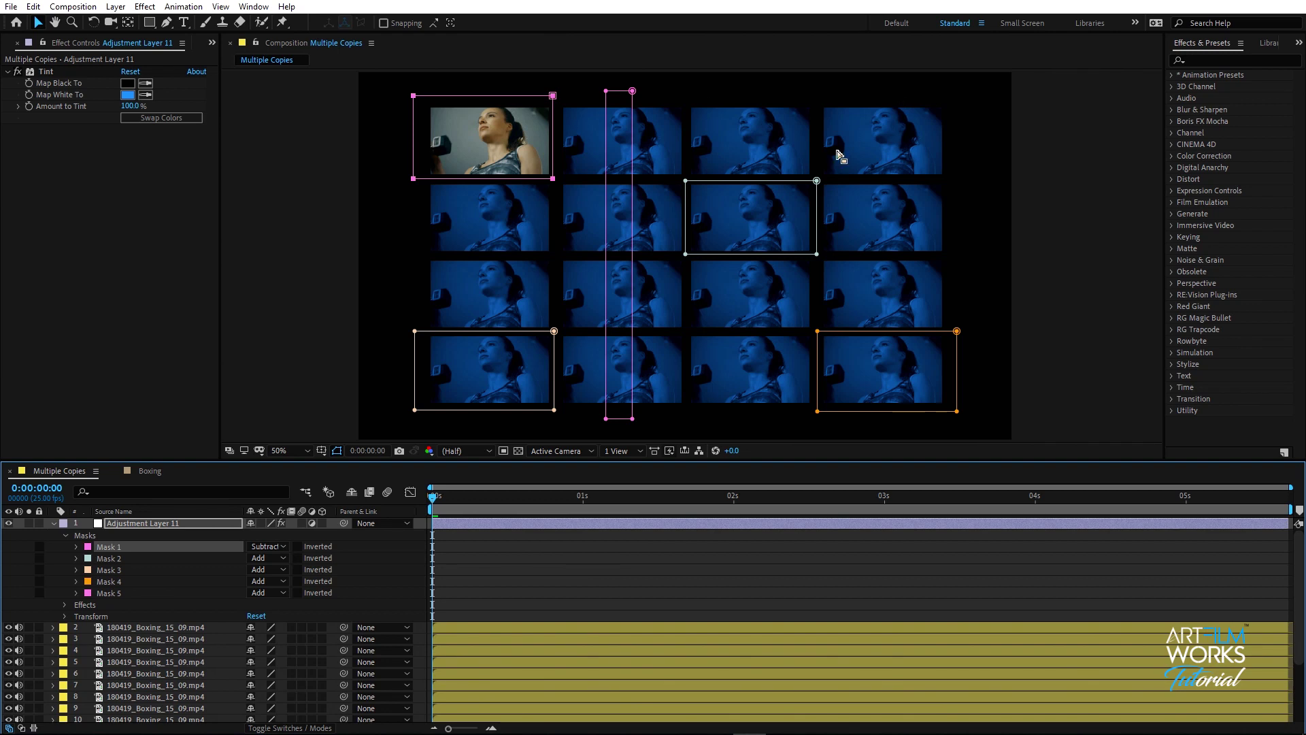
key(a)
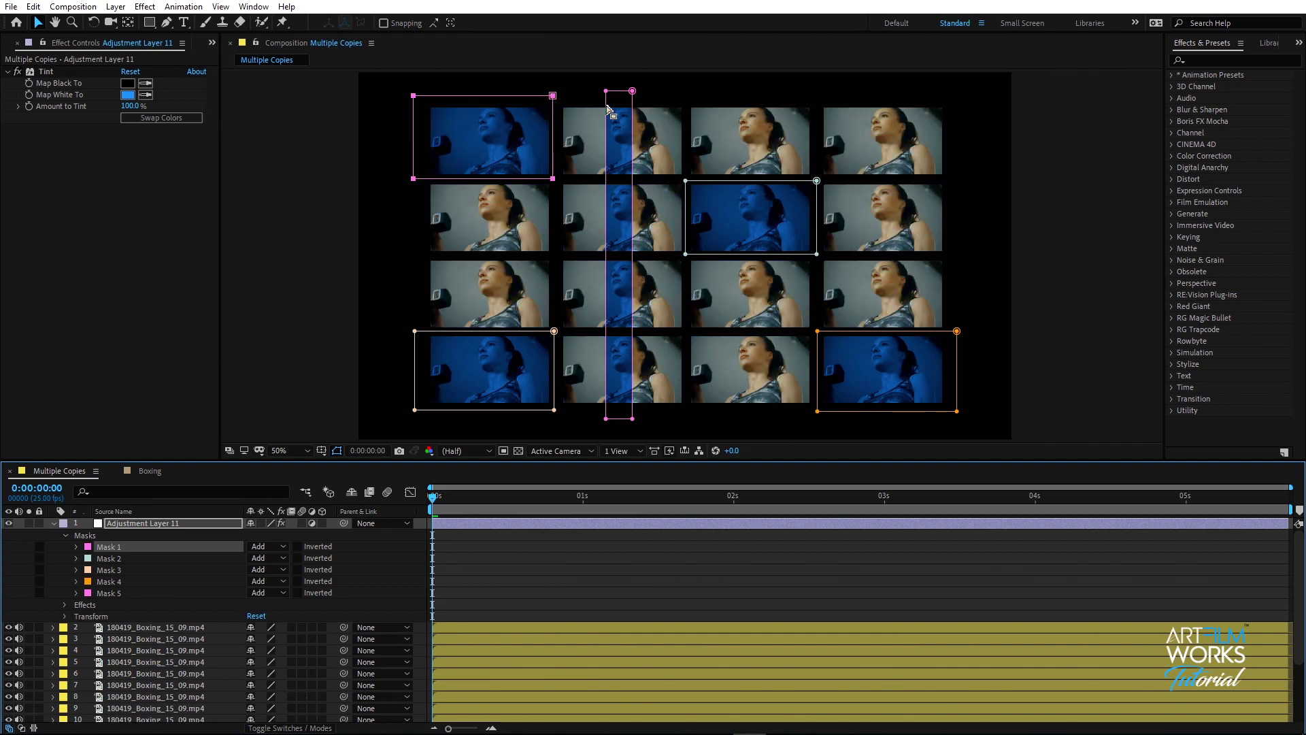
double_click(552, 96)
mouse_move(527, 157)
mouse_down()
mouse_move(737, 157)
mouse_move(476, 177)
mouse_up()
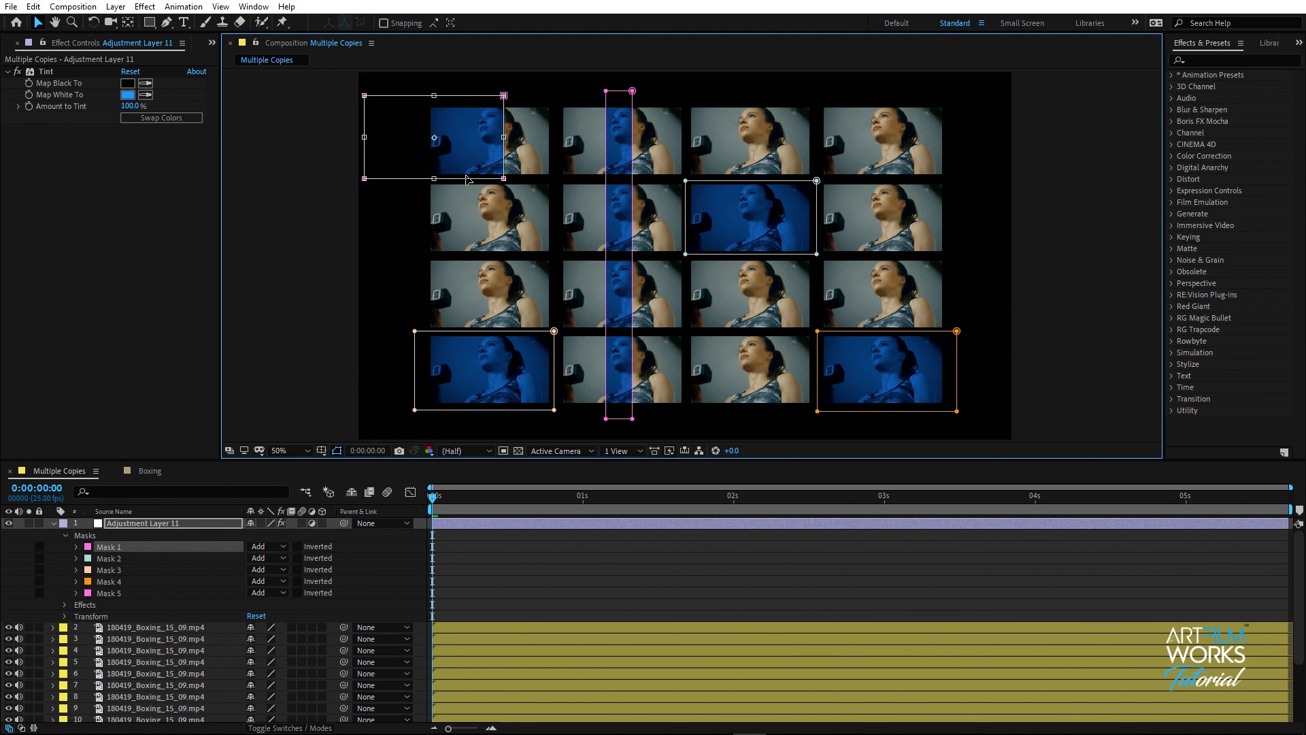
key(ctrl+z)
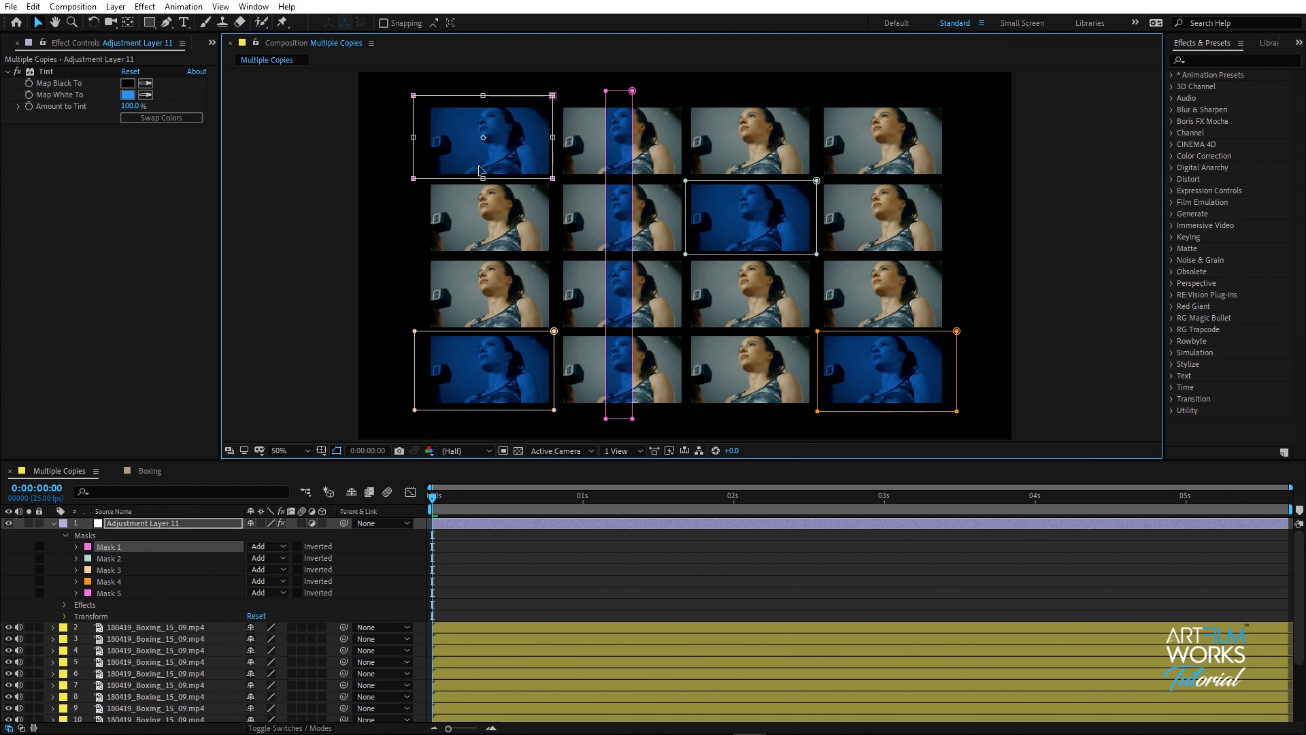